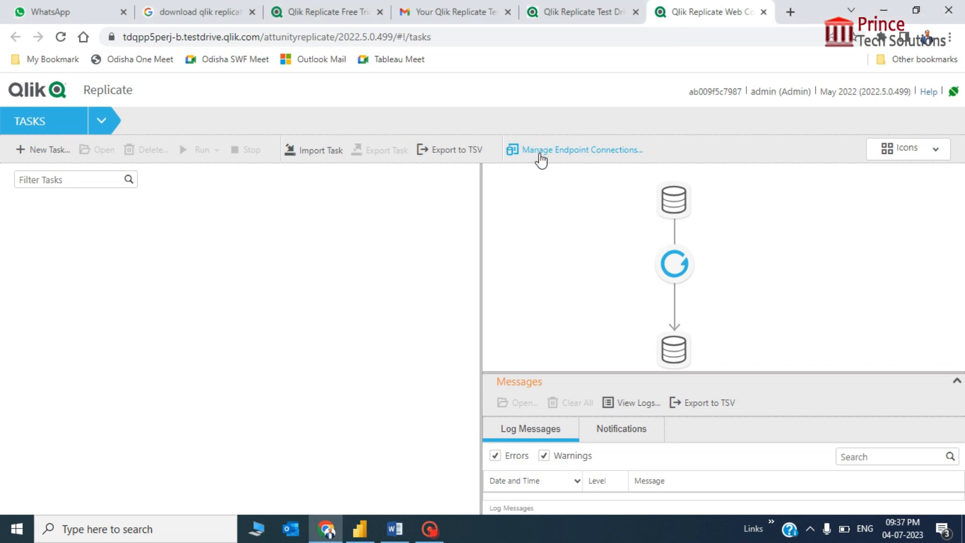
Create a new endpoint connection named MySQL-Source, keeping the Source role.
click(540, 151)
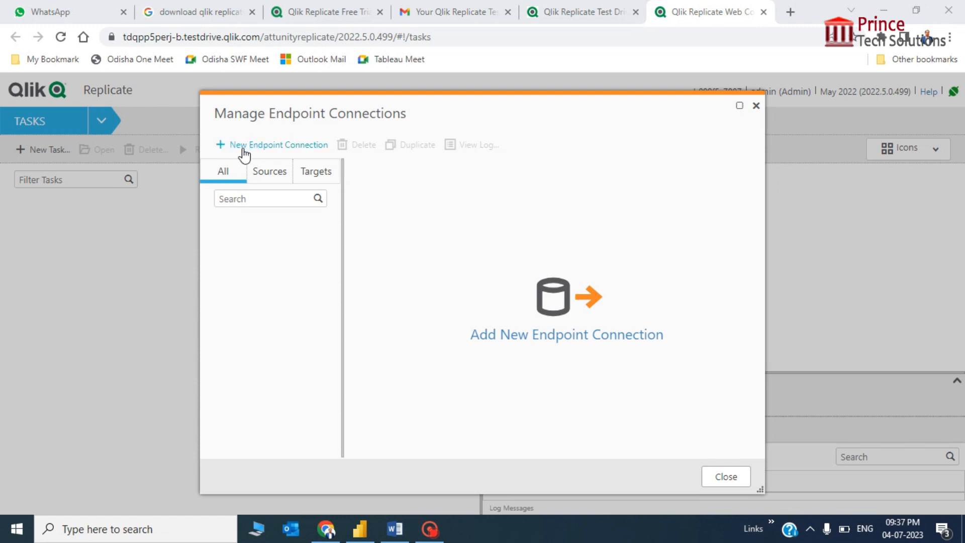
click(244, 149)
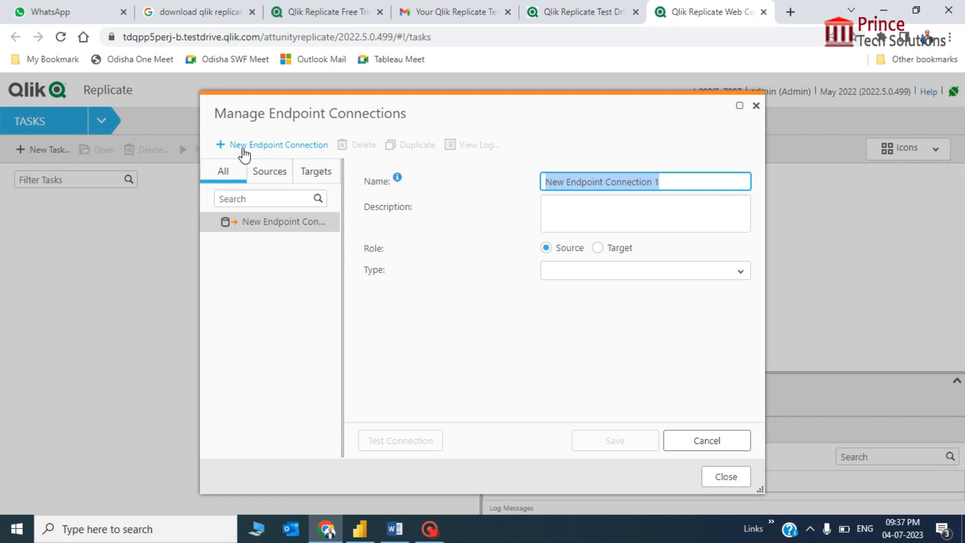
text(y)
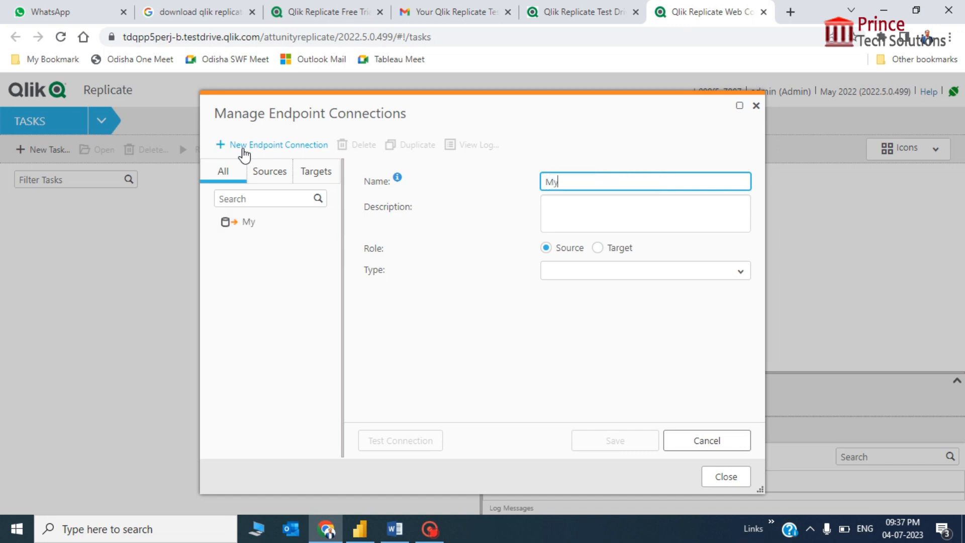
text(SQL-Connection)
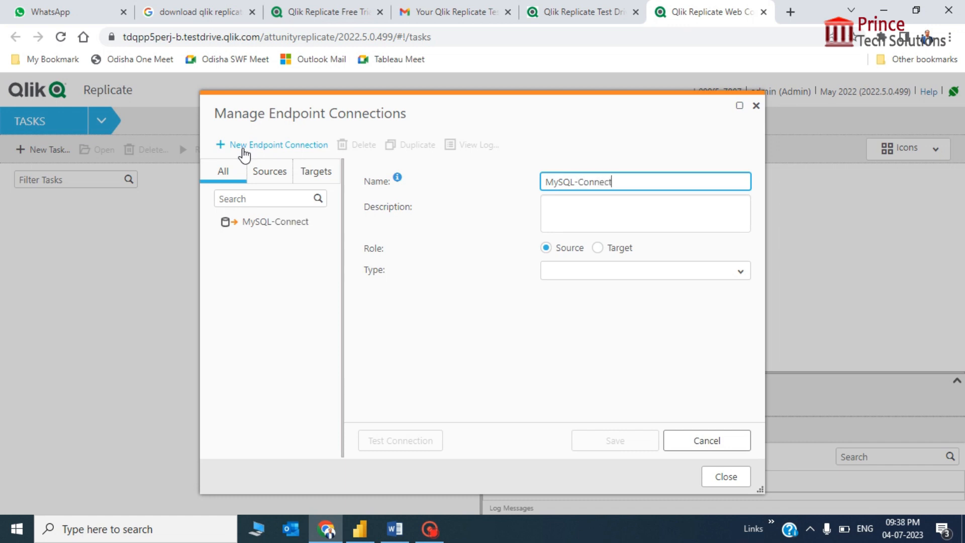
key(BackSpace)
key(BackSpace)
key(BackSpace)
key(BackSpace)
key(BackSpace)
key(BackSpace)
key(BackSpace)
key(BackSpace)
key(BackSpace)
text(Source)
key(Home)
key(shift+Right)
key(shift+Right)
key(shift+Right)
key(shift+Right)
key(shift+Right)
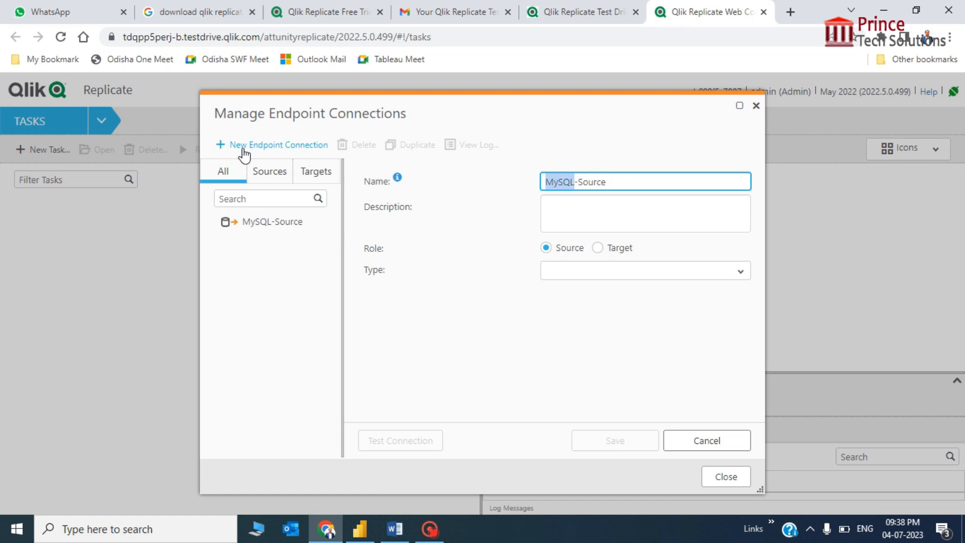
key(End)
key(shift+Left)
key(shift+Left)
key(shift+Left)
key(shift+Left)
key(shift+Left)
key(shift+Left)
key(shift+Left)
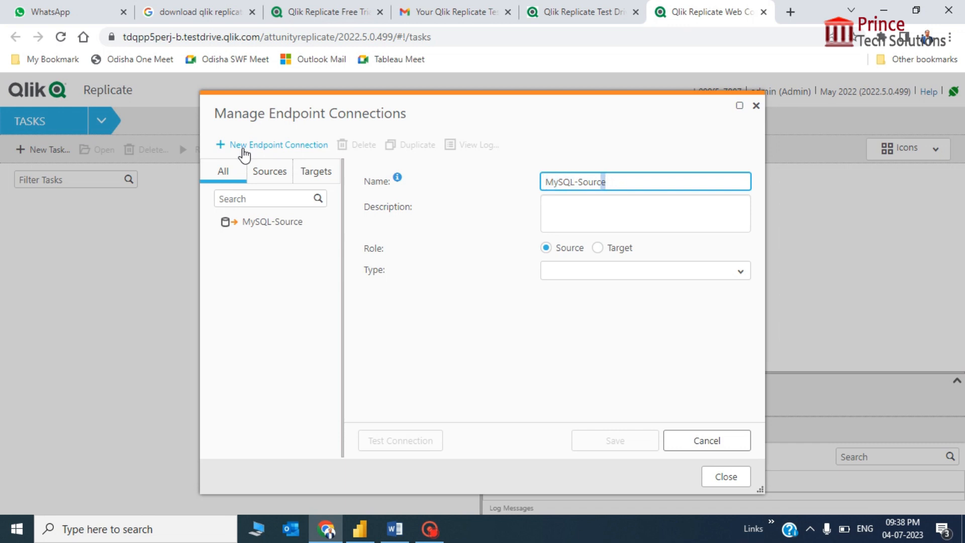
key(Left)
key(Left)
key(shift+End)
Set the endpoint type to MySQL with server mysqldb.
click(741, 274)
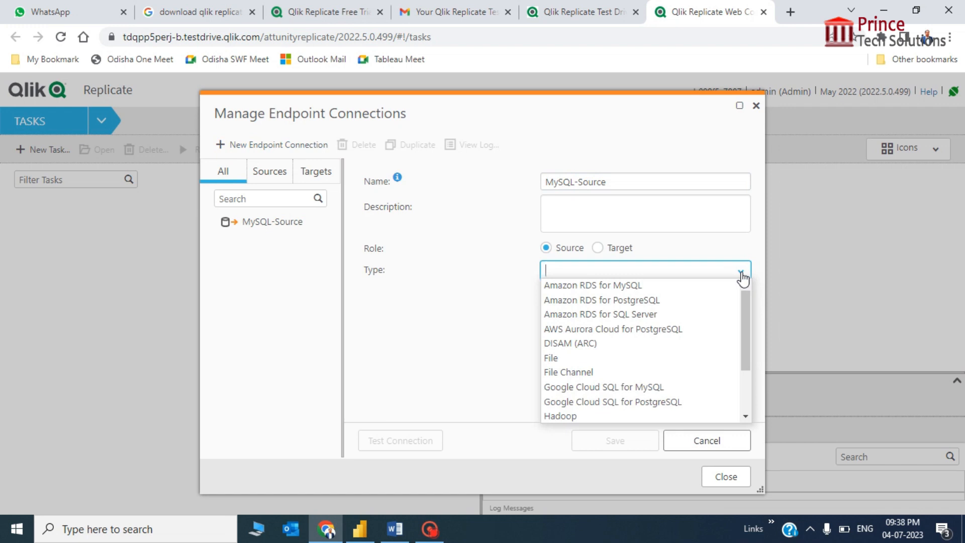
text(my)
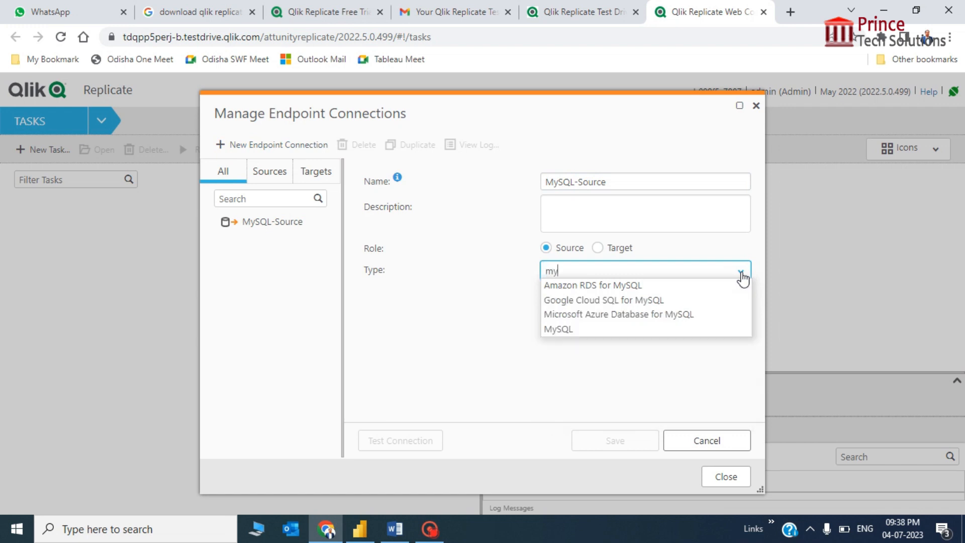
click(563, 330)
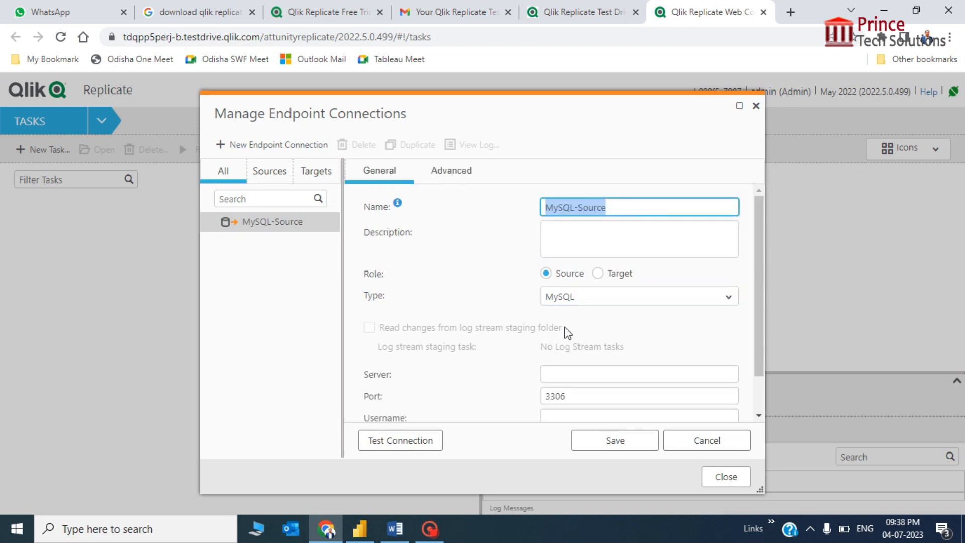
click(652, 371)
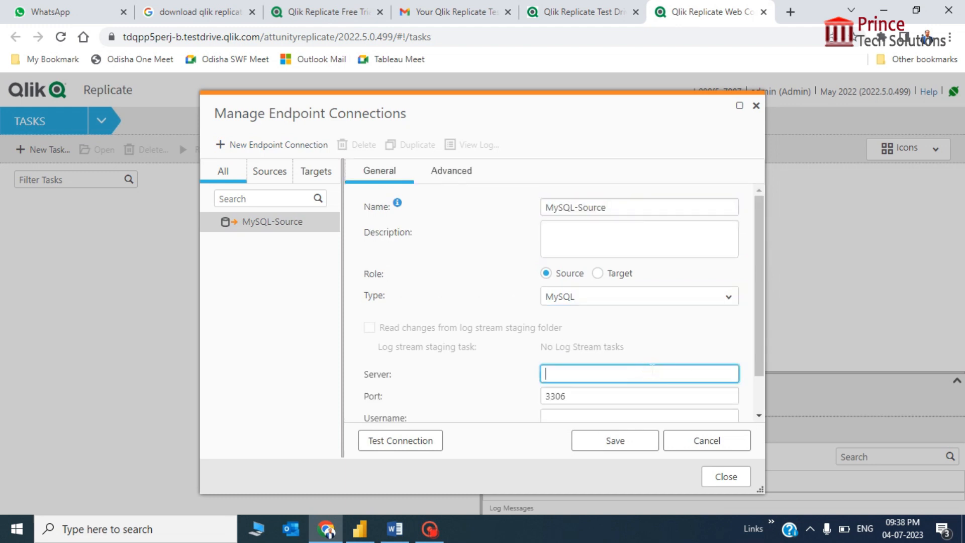
text(mysqldb)
scroll(653, 371, down, 2)
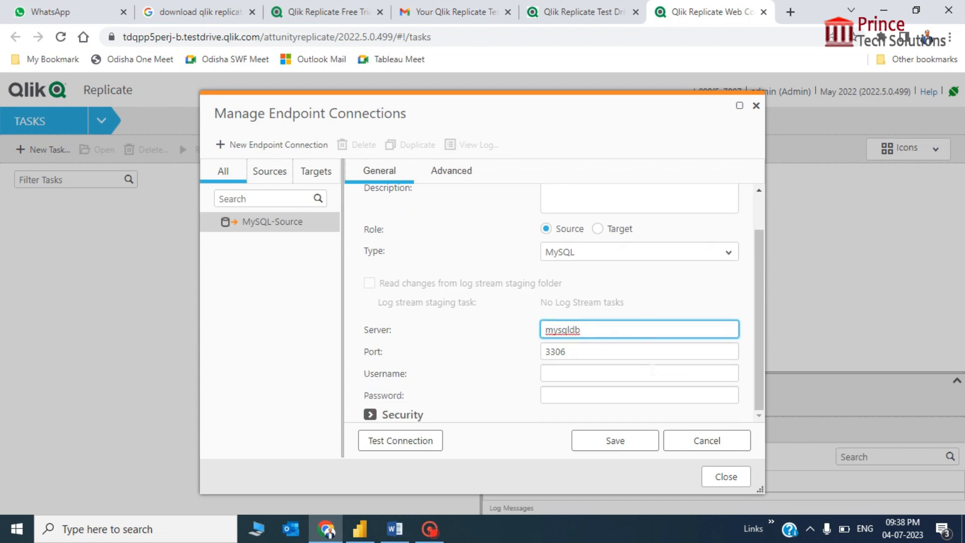
Enter username root and paste the database password.
click(614, 369)
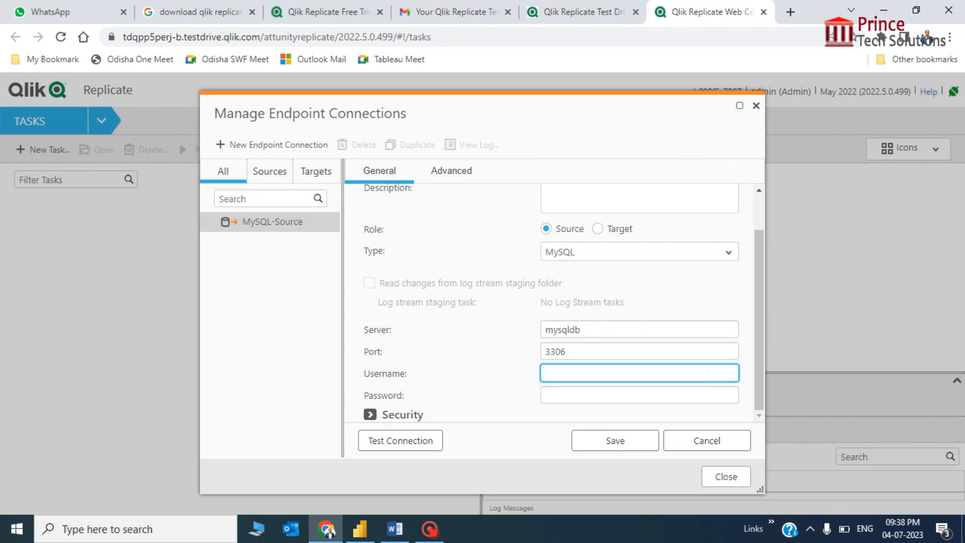
text(root)
key(Tab)
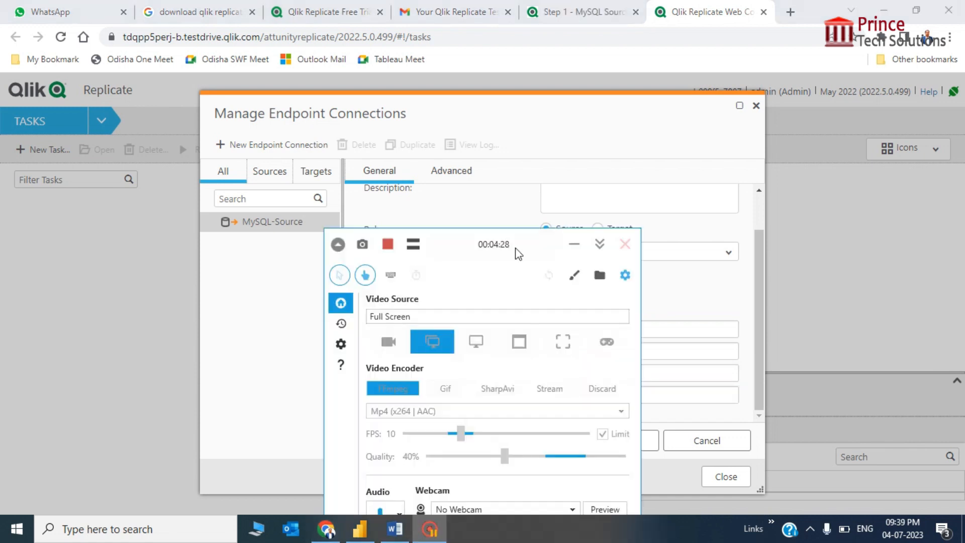
click(574, 244)
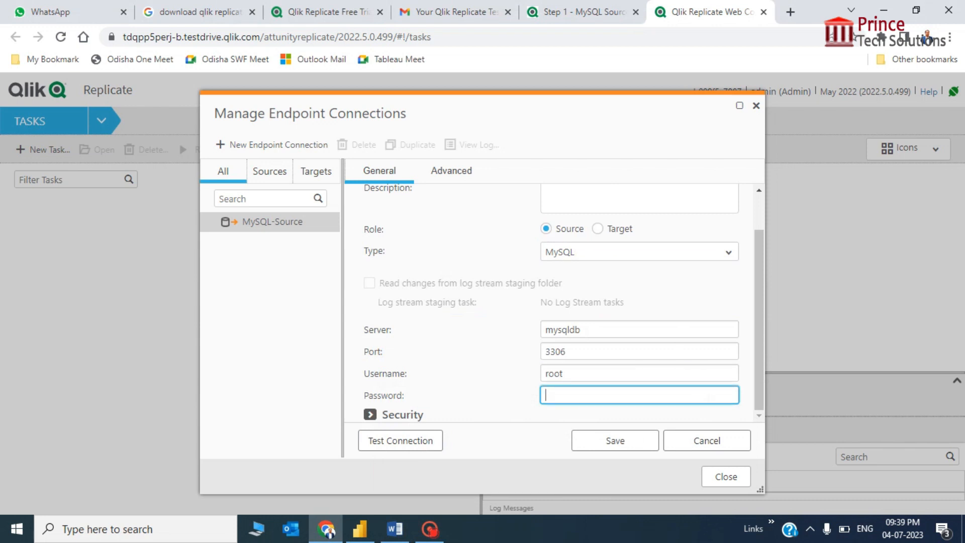
click(707, 395)
key(ctrl+v)
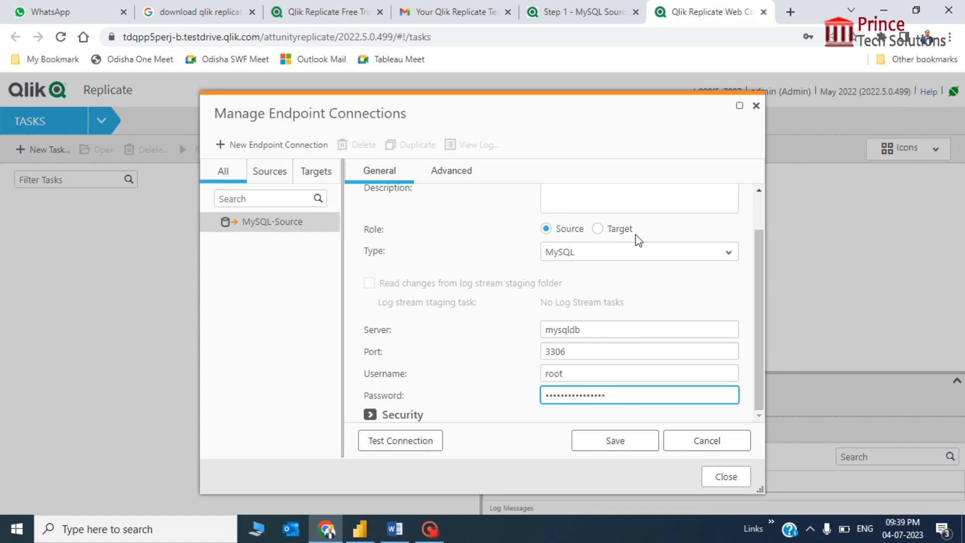
Check server mysqldb and port 3306, test the connection, save MySQL-Source, and close the manager.
click(627, 254)
click(601, 328)
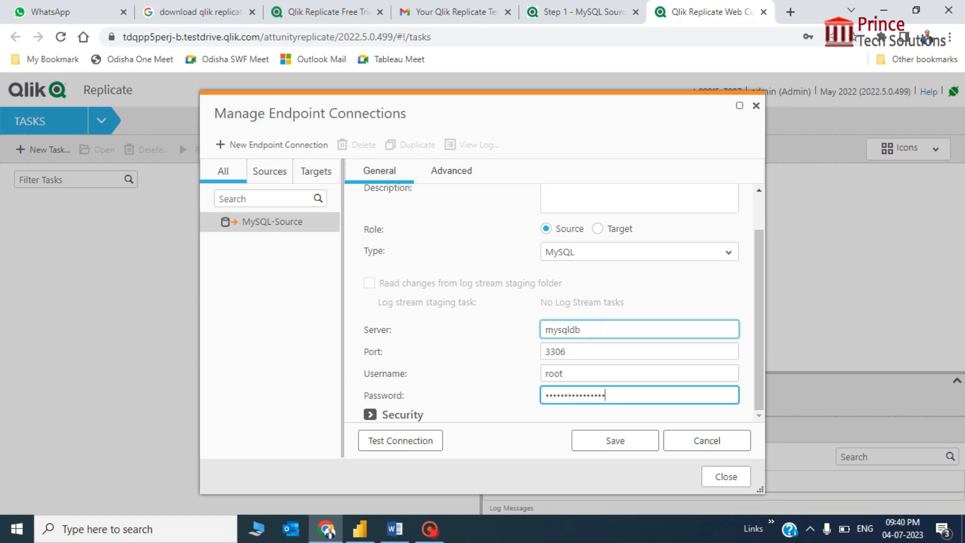
click(600, 328)
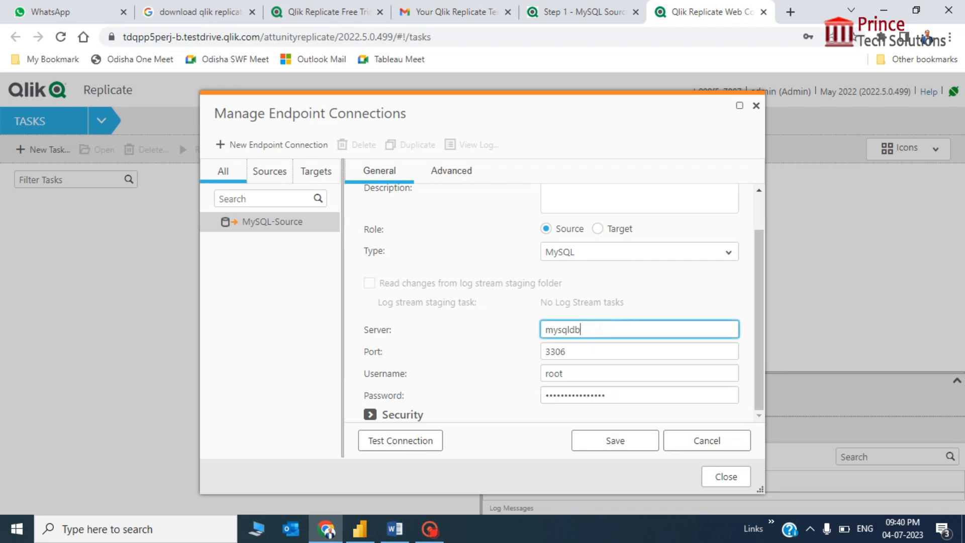
click(582, 352)
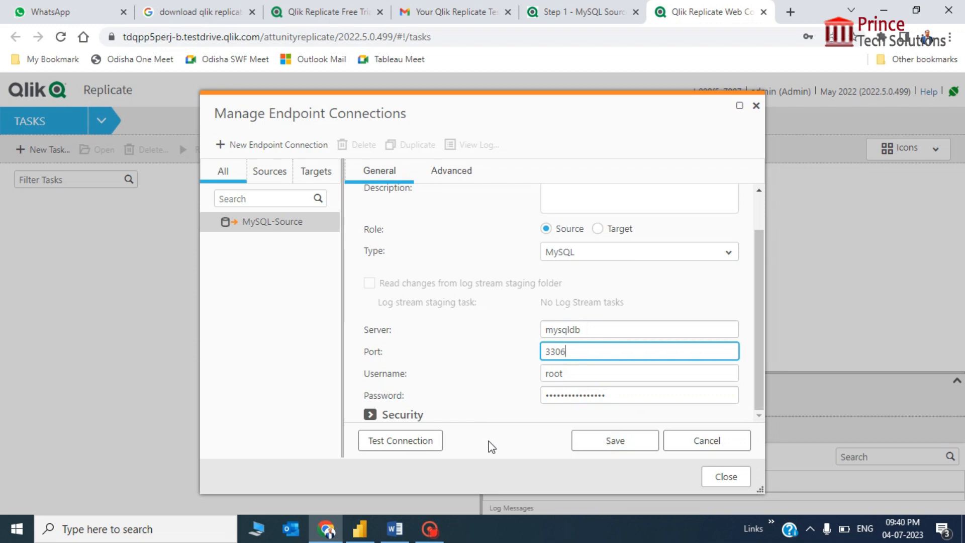
click(413, 446)
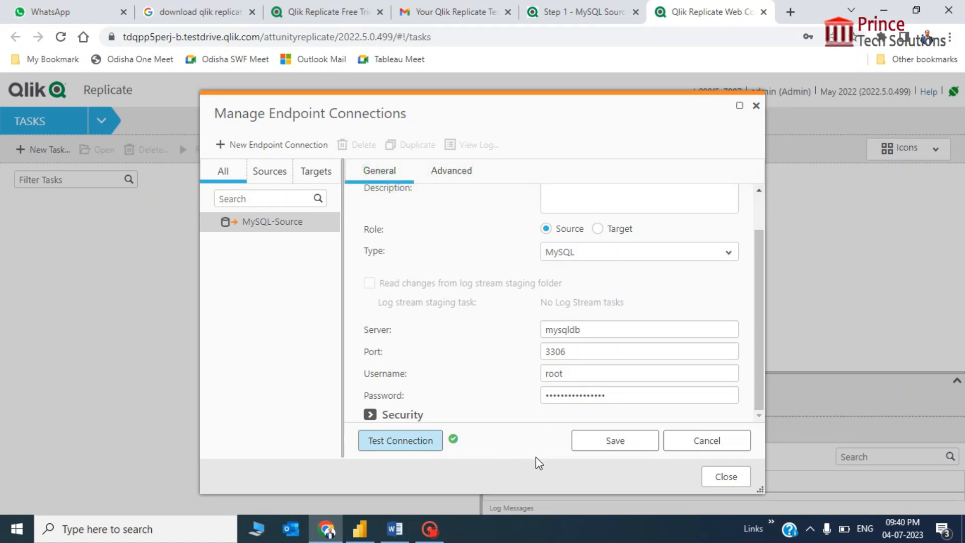
click(624, 445)
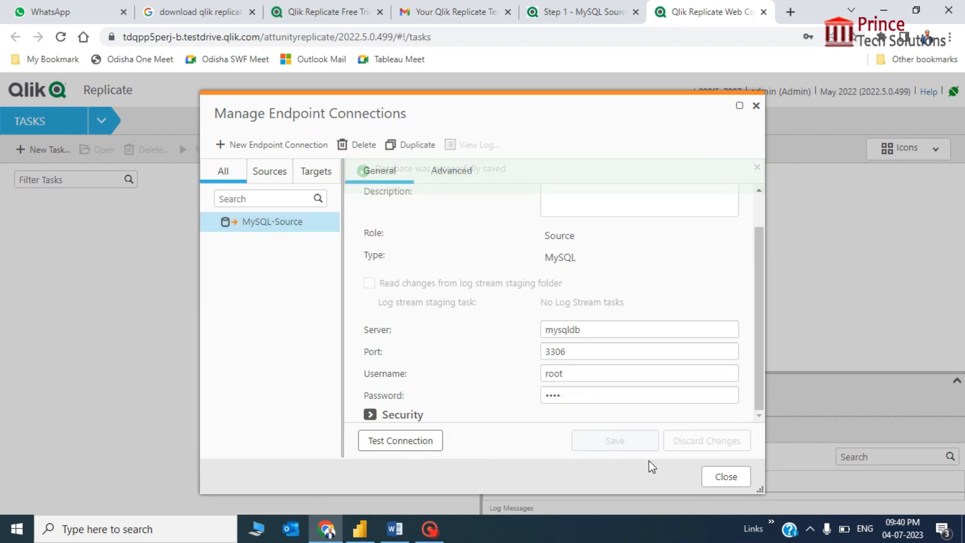
click(716, 481)
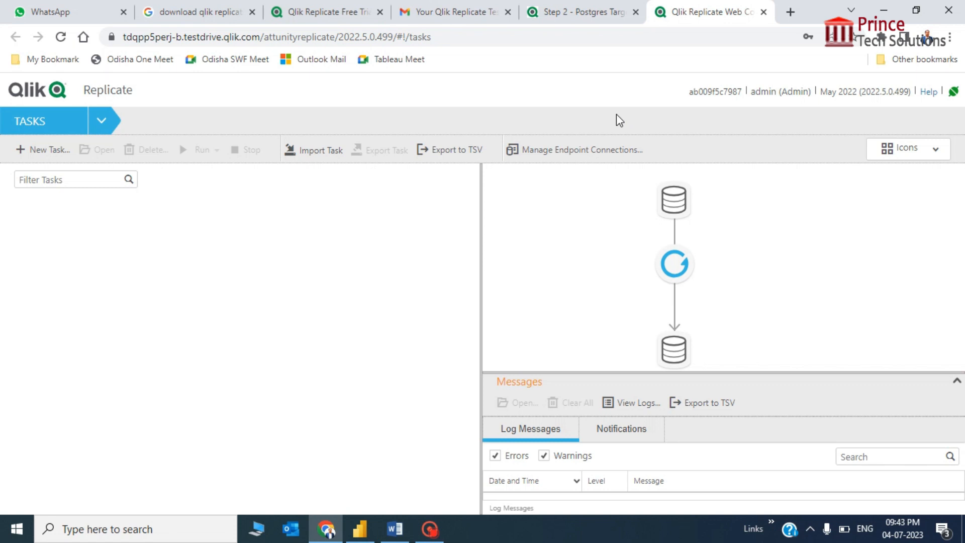
Add a new Target endpoint named 'Postgres Target' of type PostgreSQL.
click(555, 151)
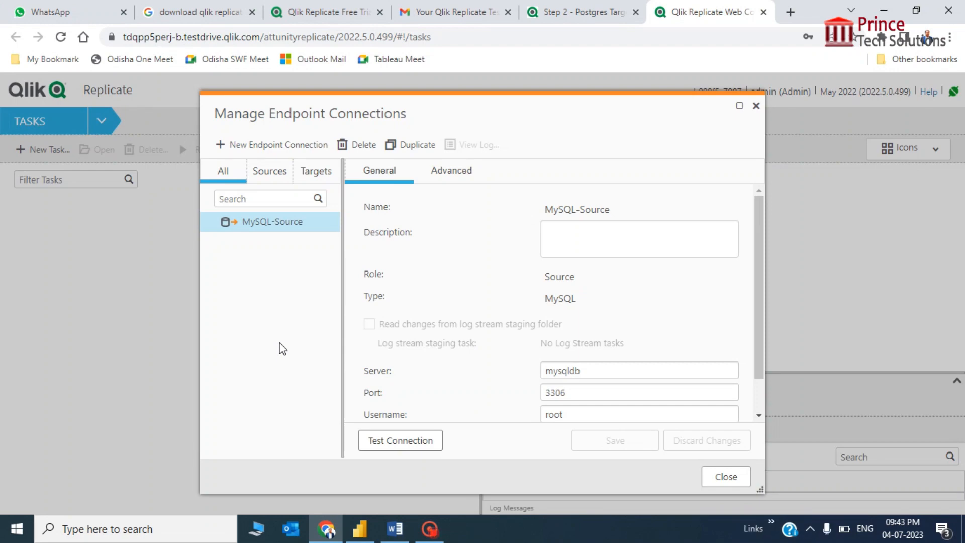
click(295, 147)
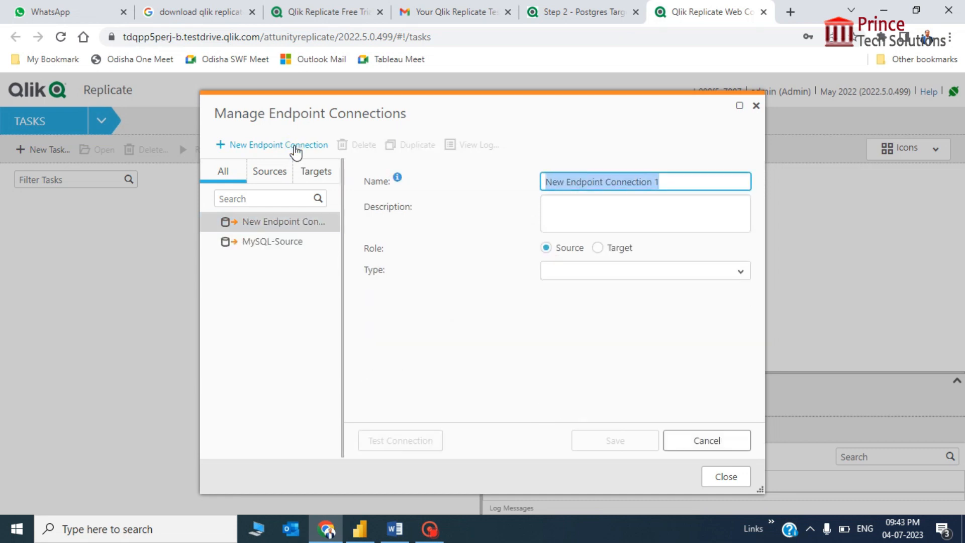
text(Post)
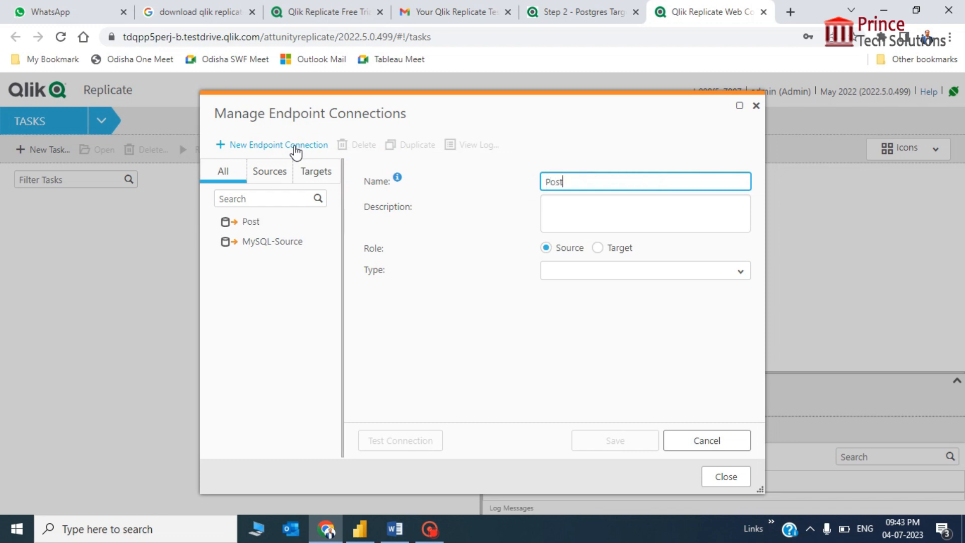
text(gres Target)
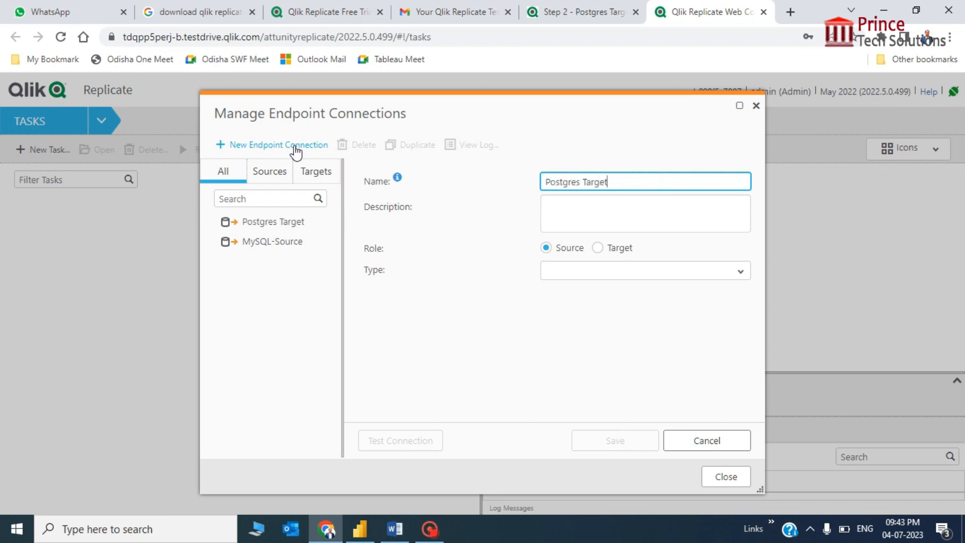
key(Tab)
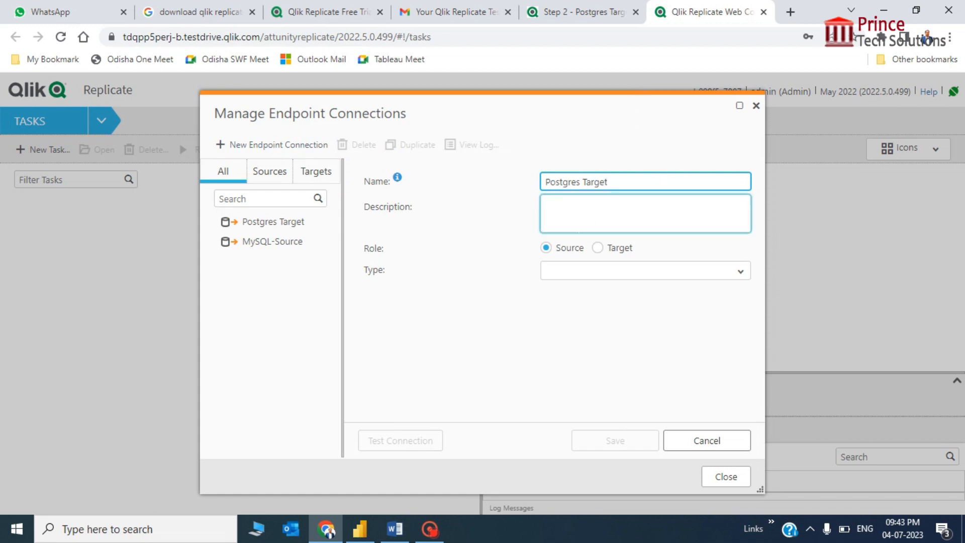
click(598, 250)
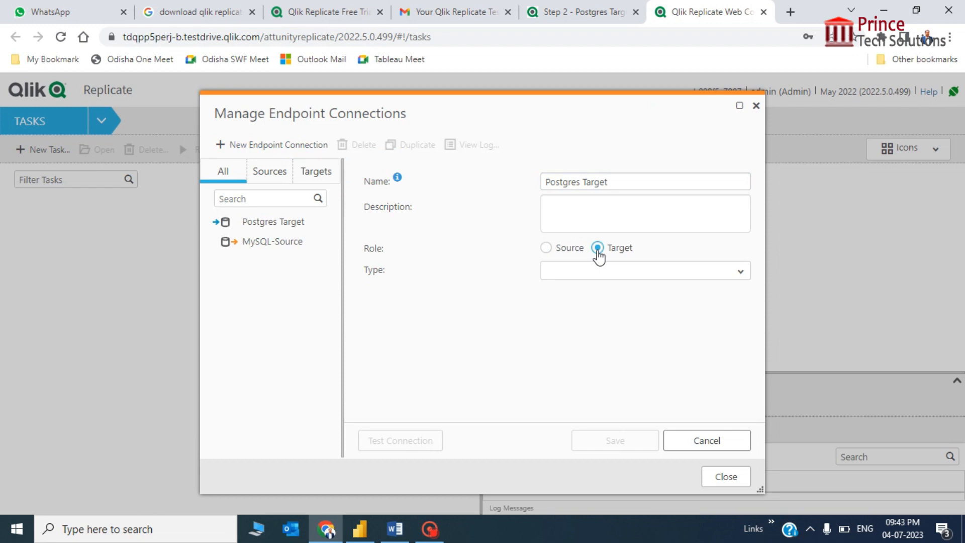
click(742, 271)
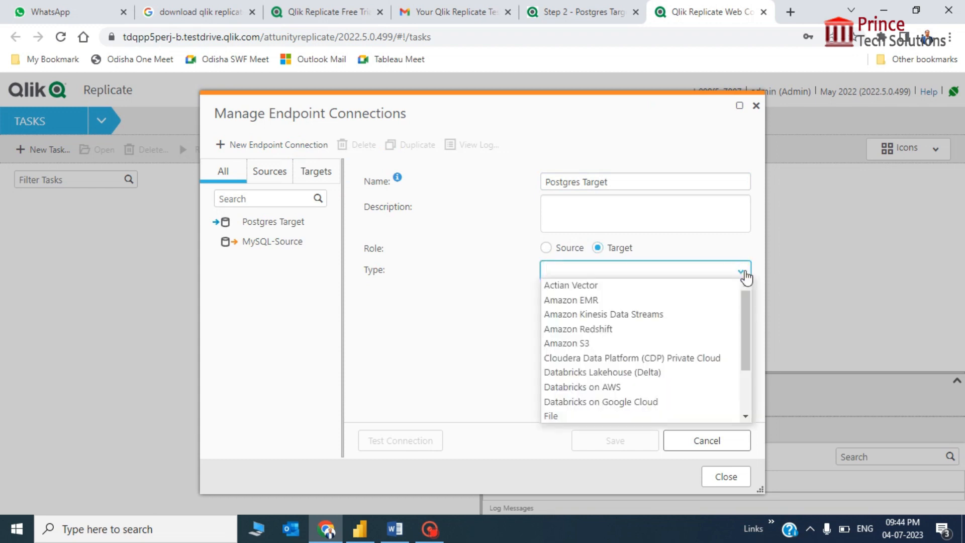
text(post)
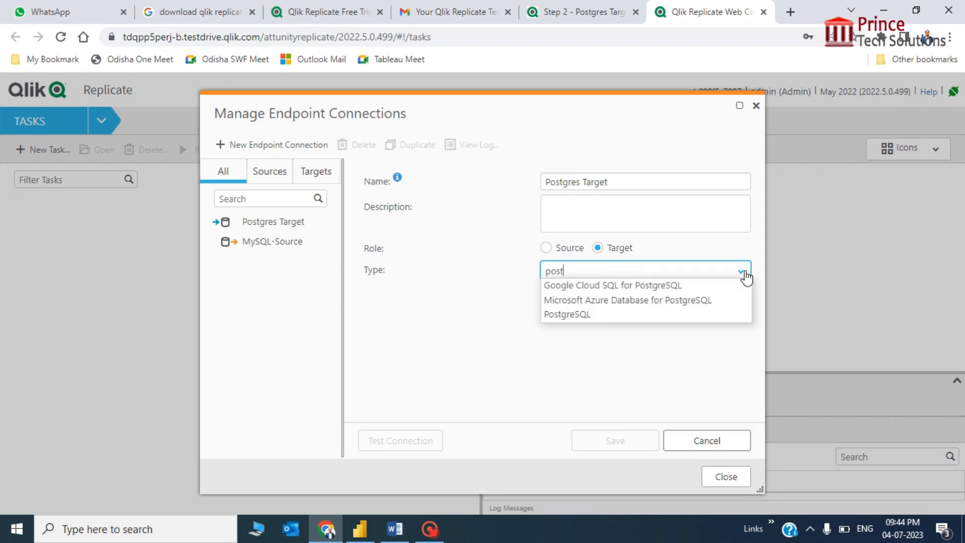
click(586, 316)
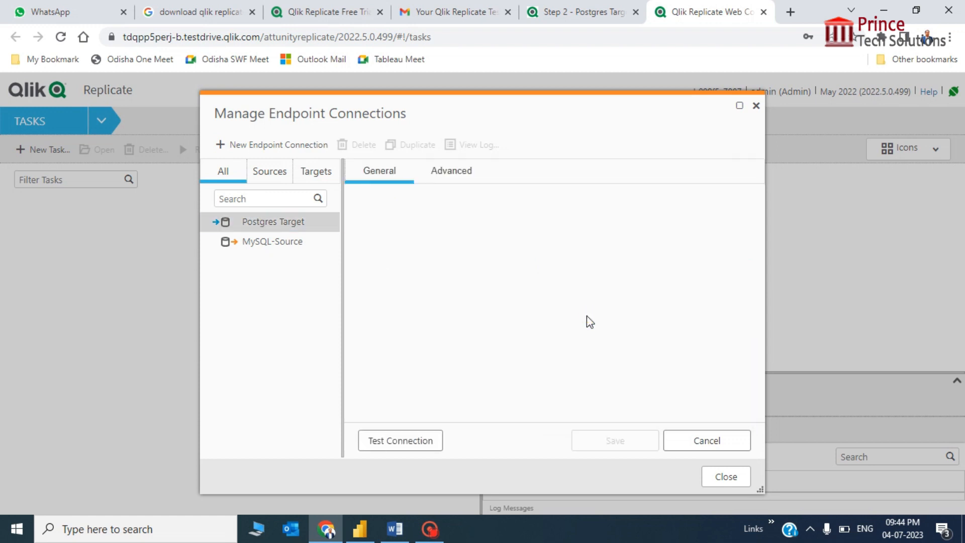
Enter host postgresdb, port 5432, credentials and database qlikdb, test the connection, and save.
click(684, 325)
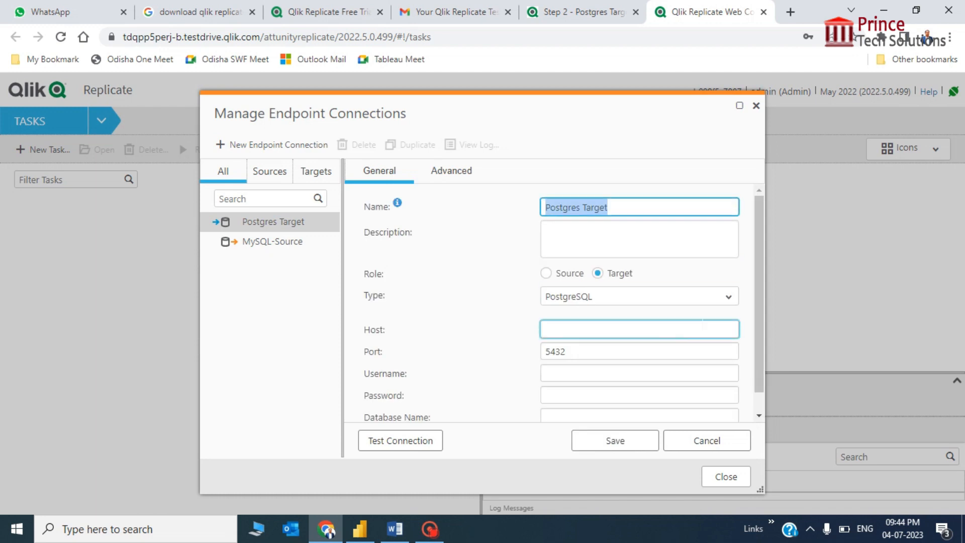
click(663, 330)
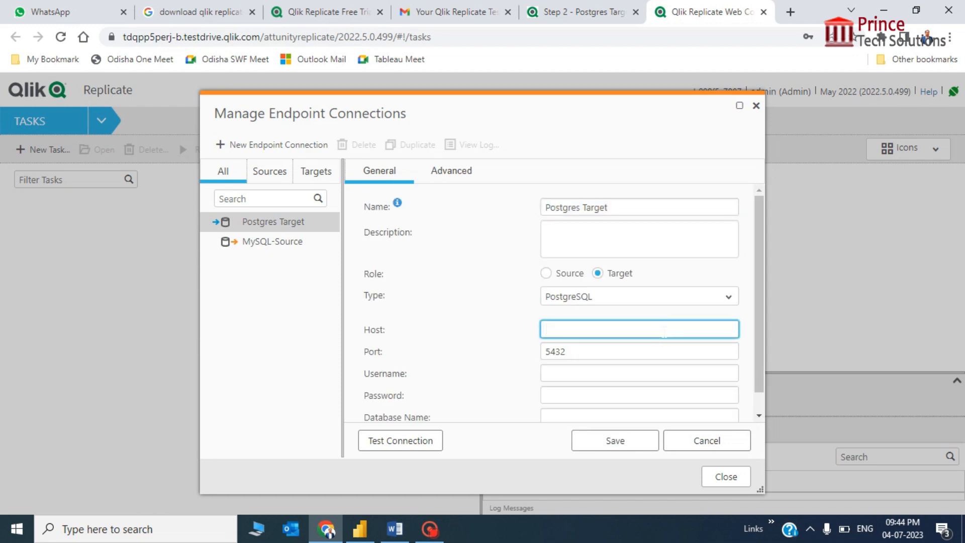
scroll(664, 330, down, 1)
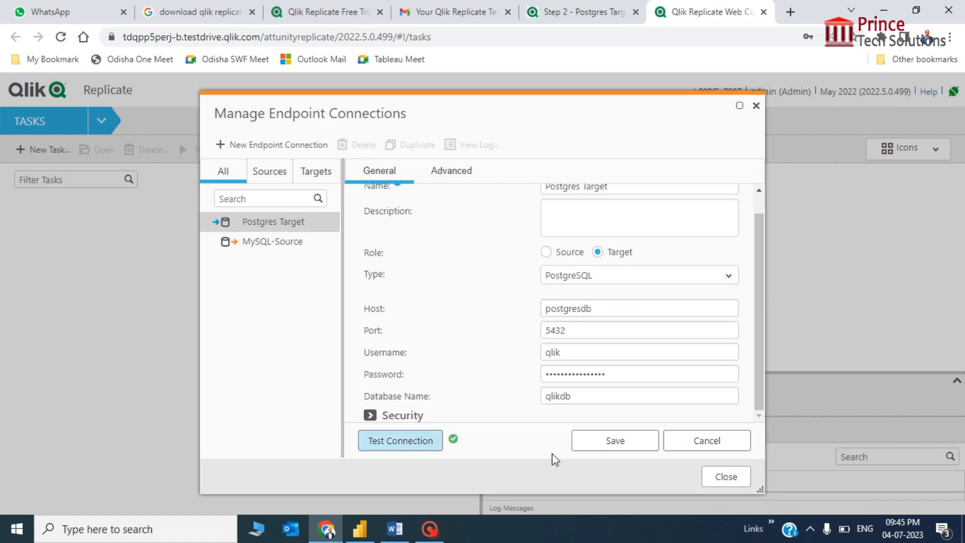
click(661, 304)
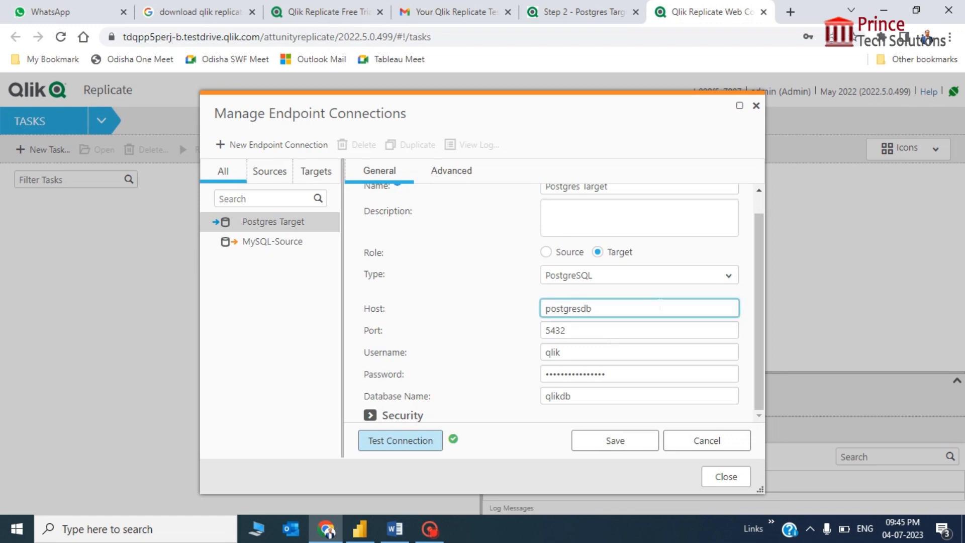
click(658, 307)
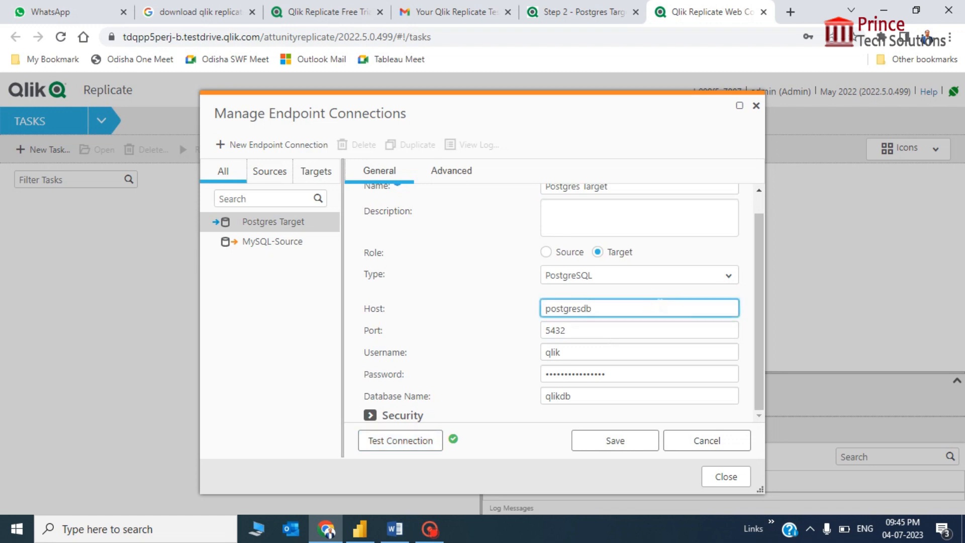
click(567, 352)
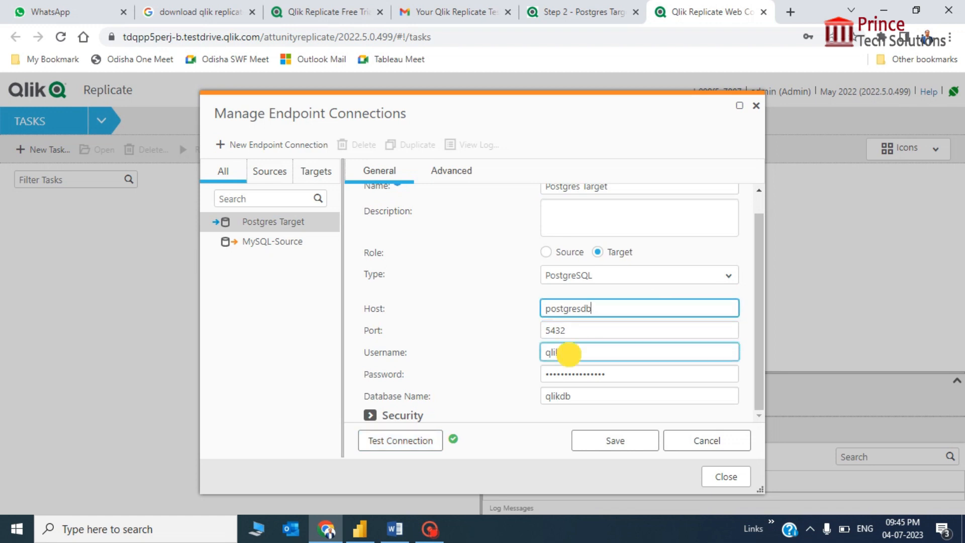
click(586, 395)
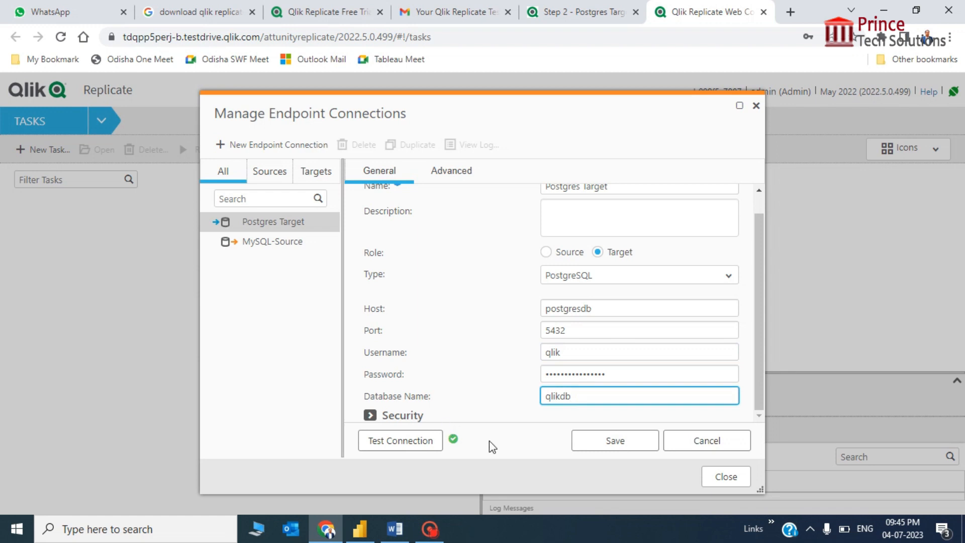
click(424, 444)
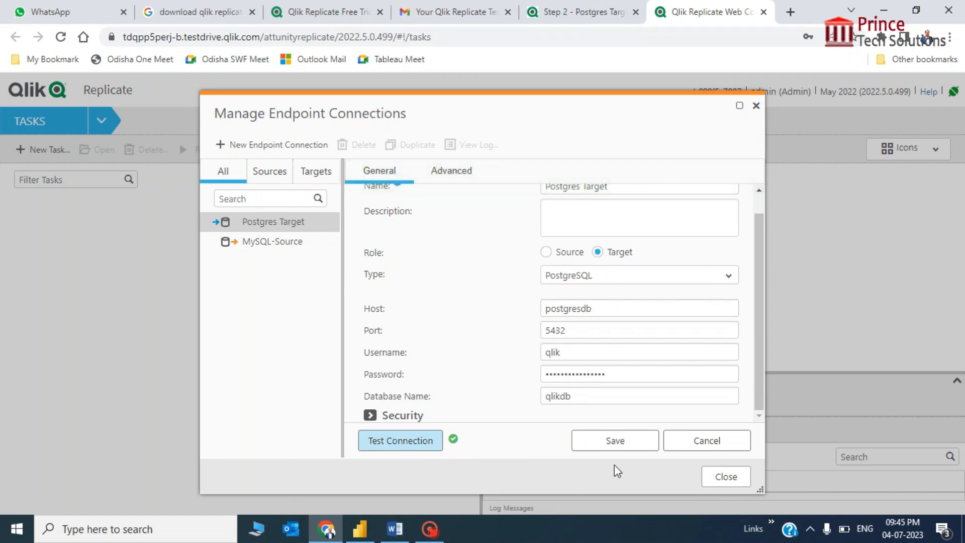
click(616, 441)
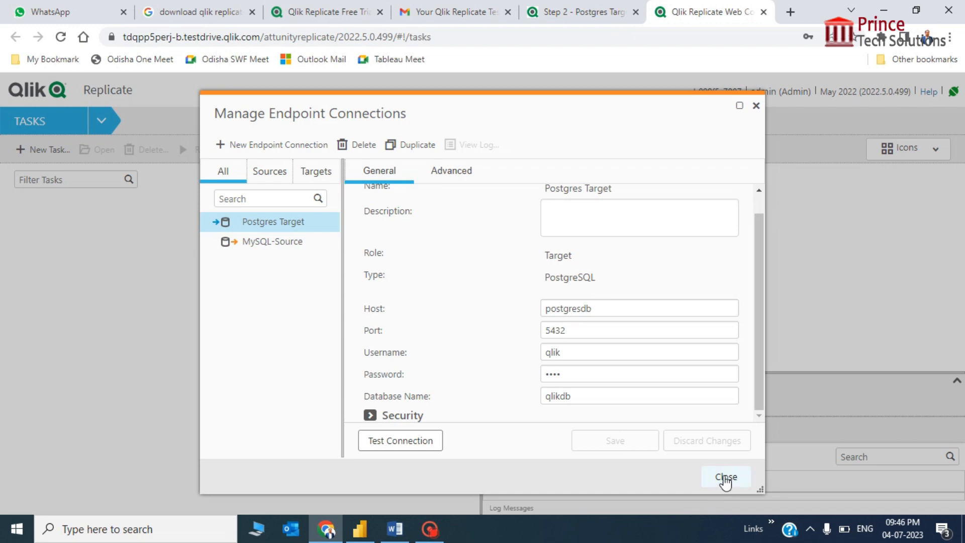
Close the Manage Endpoint Connections dialog, returning to the empty Tasks page.
click(725, 480)
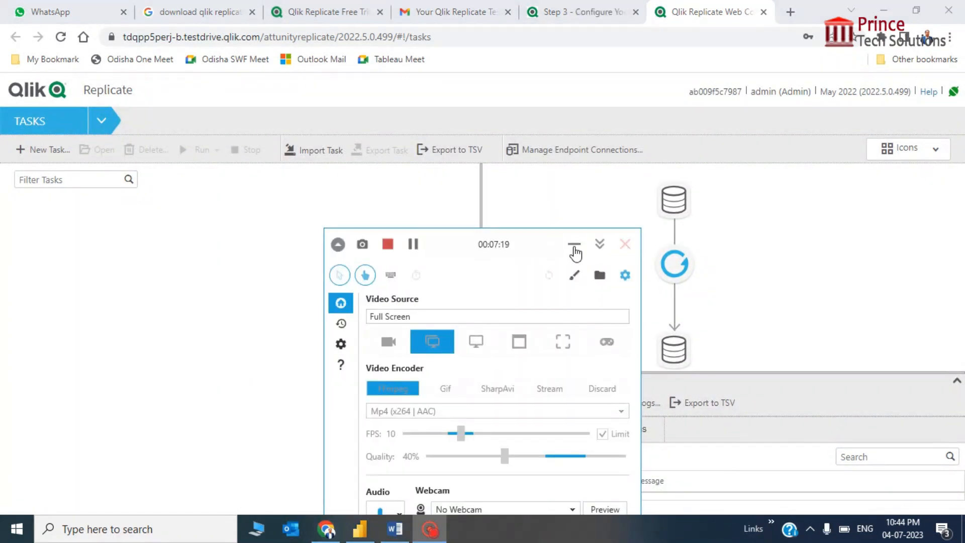
click(573, 245)
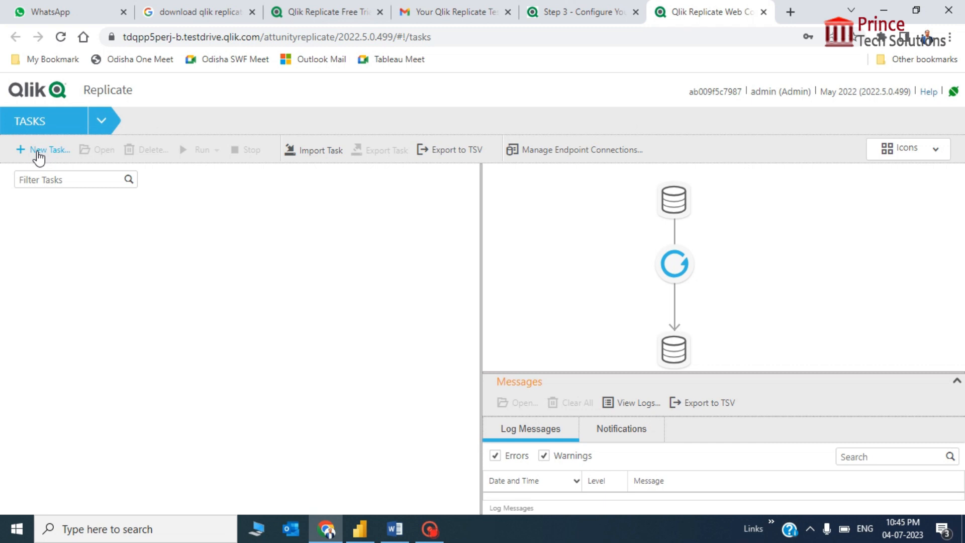
Create the unidirectional task 'MySQL to Postgres Migration' with only Full Load enabled.
click(38, 151)
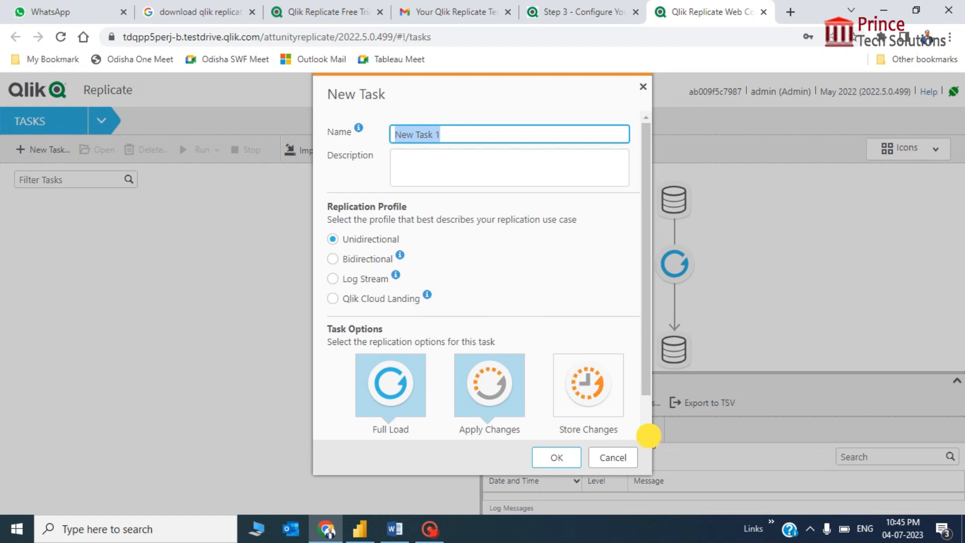
click(646, 434)
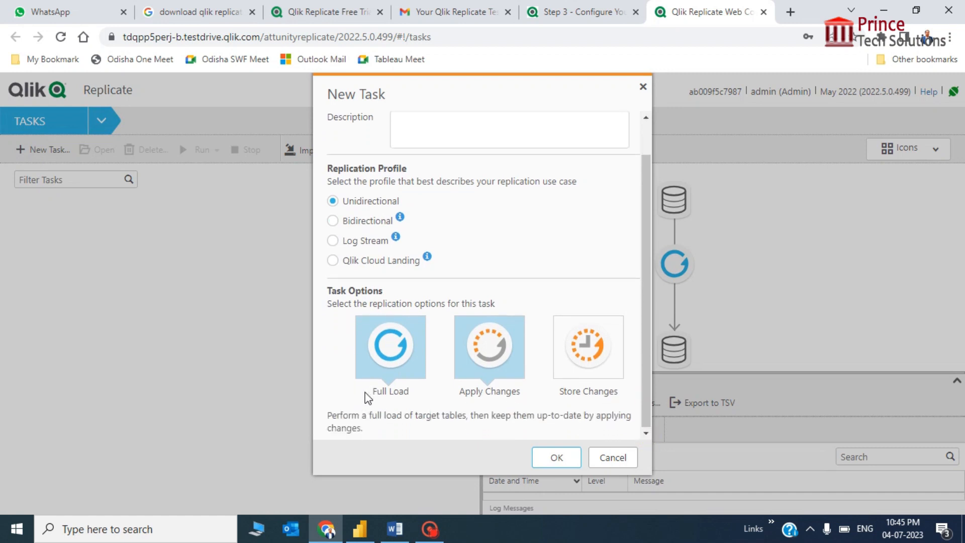
click(382, 369)
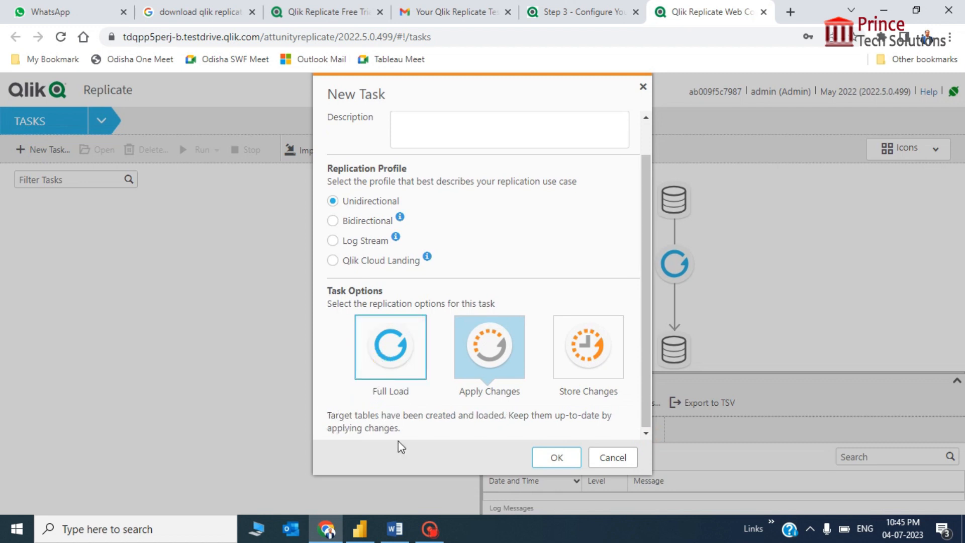
click(487, 374)
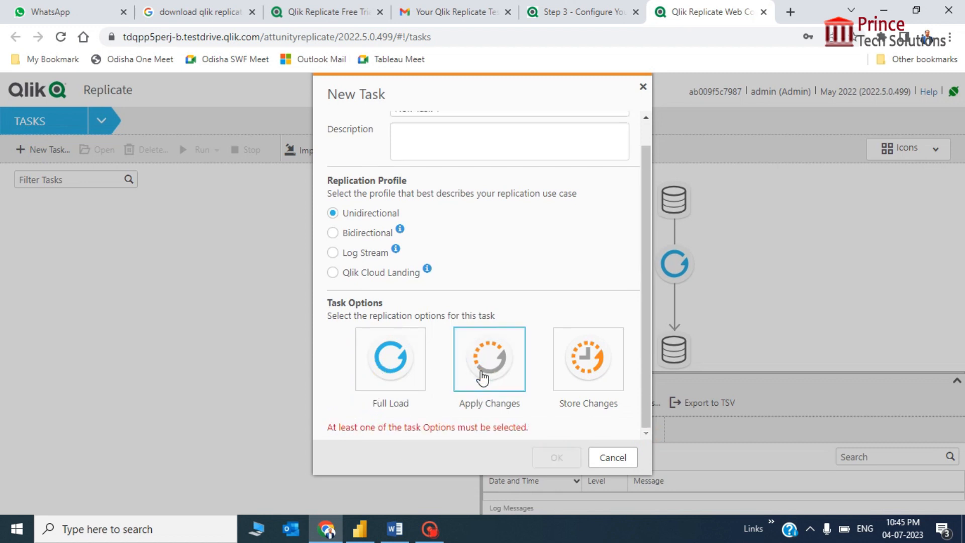
click(386, 373)
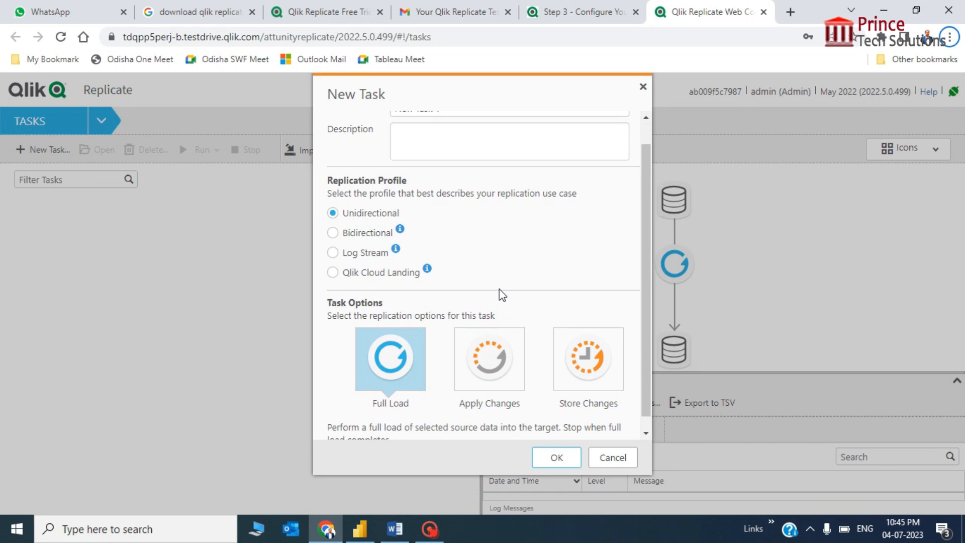
scroll(502, 295, up, 1)
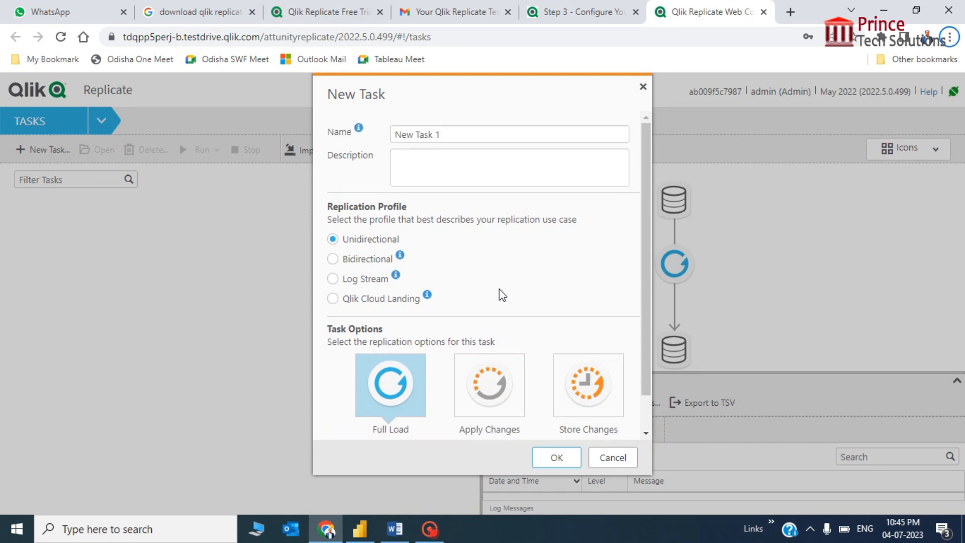
click(454, 134)
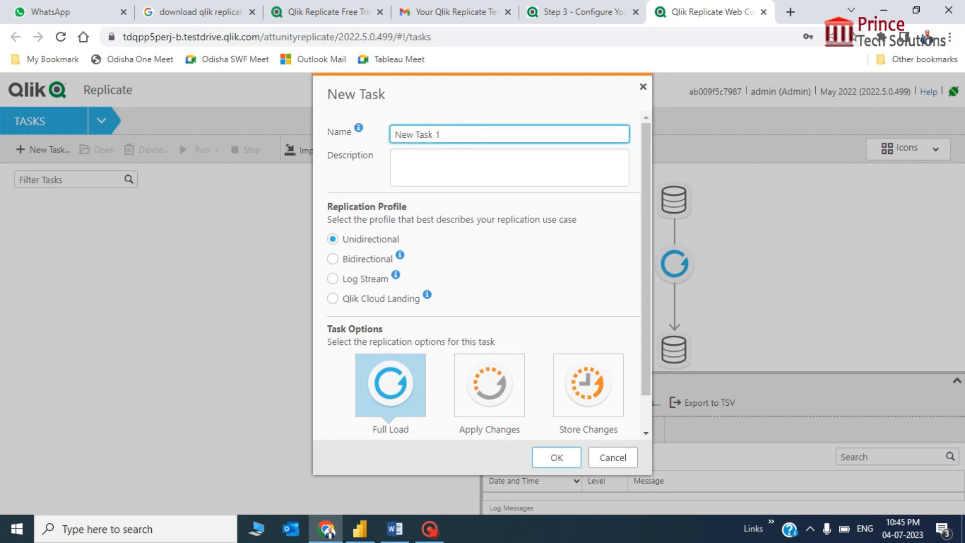
key(ctrl+a)
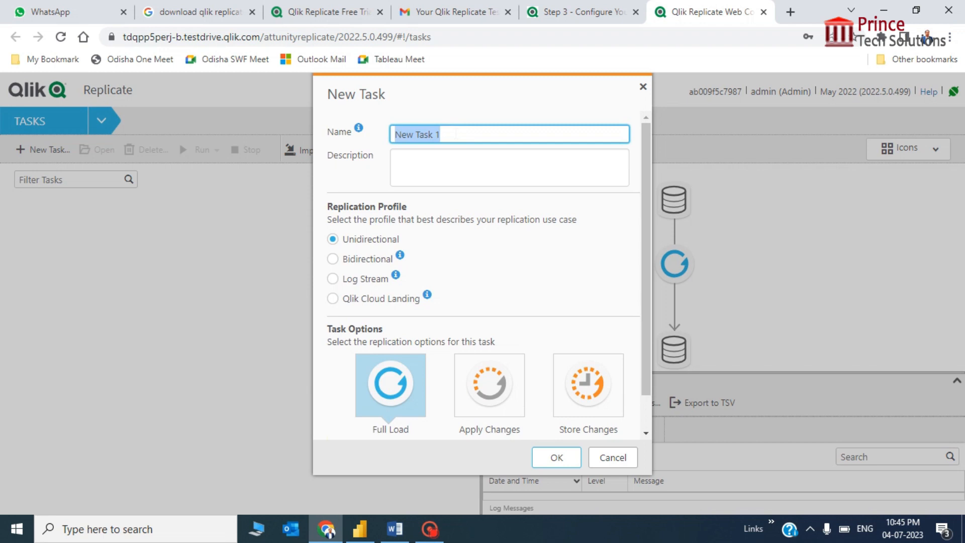
text(MyS)
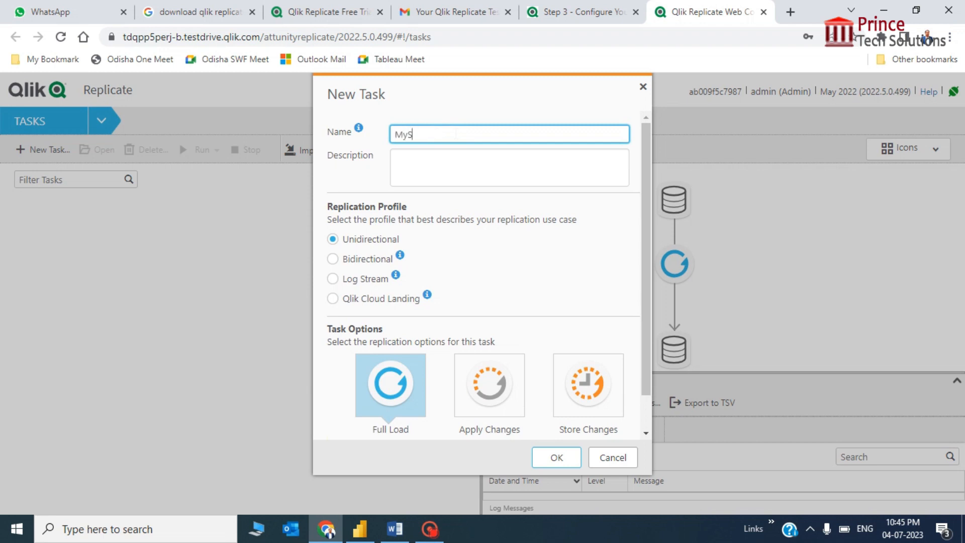
text(QL to Postgres Migration)
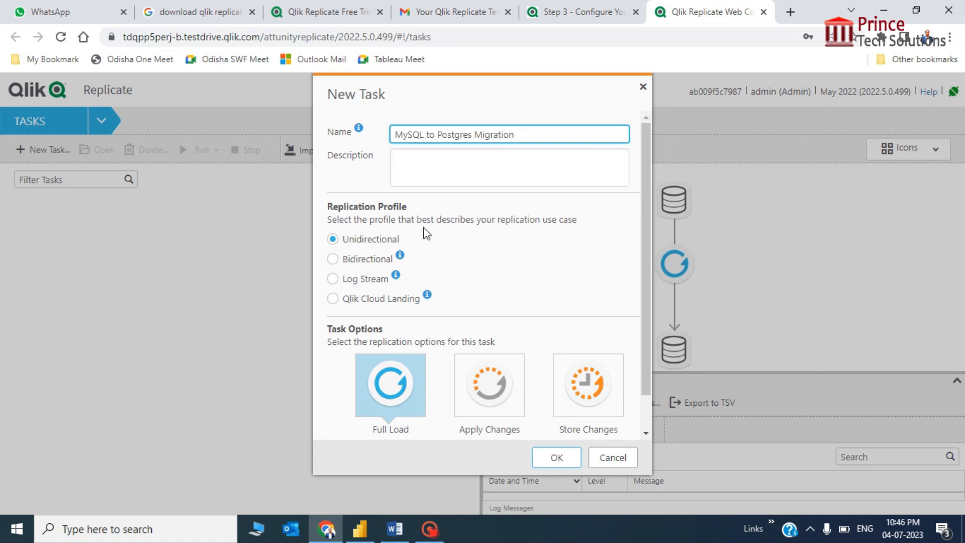
scroll(426, 234, down, 1)
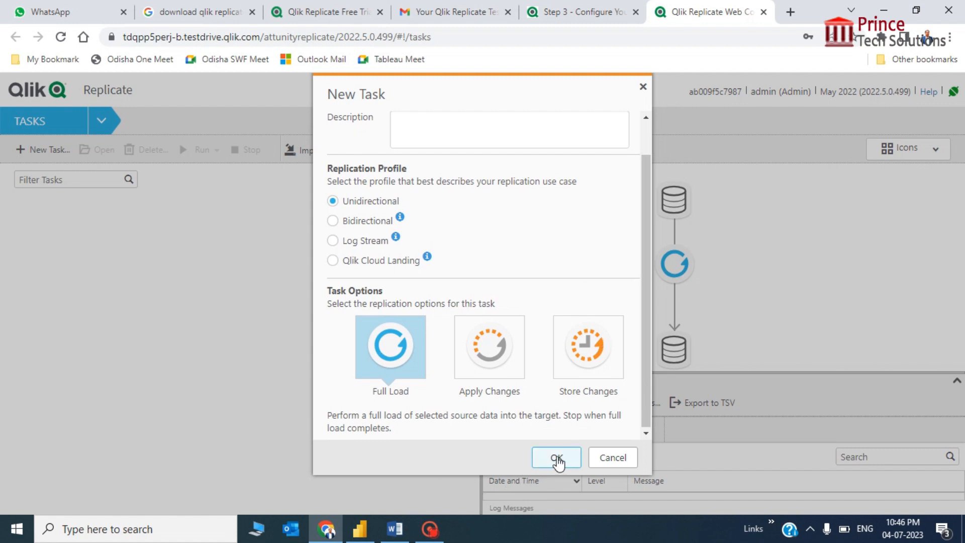
click(557, 459)
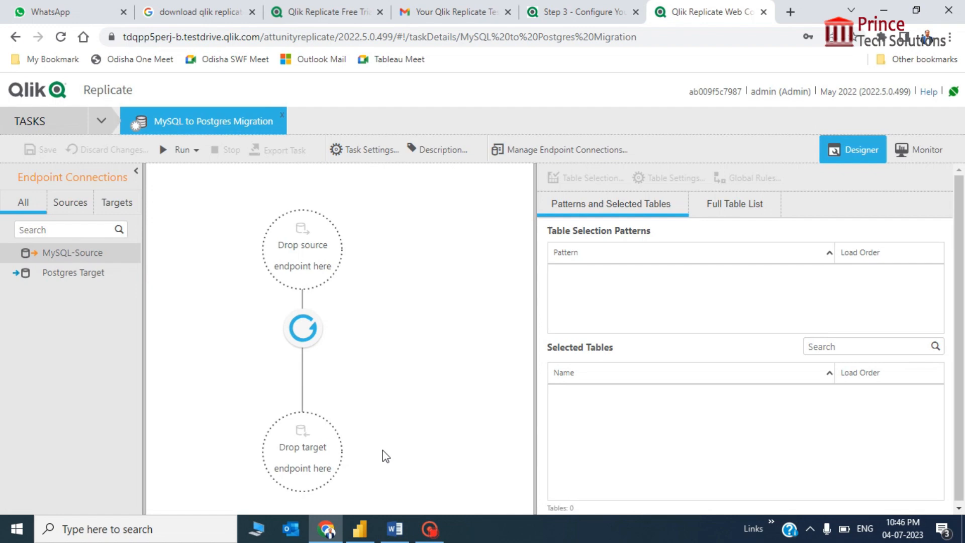
Place MySQL-Source in the task's source slot and Postgres Target in its target slot.
click(66, 257)
drag(65, 257, 295, 262)
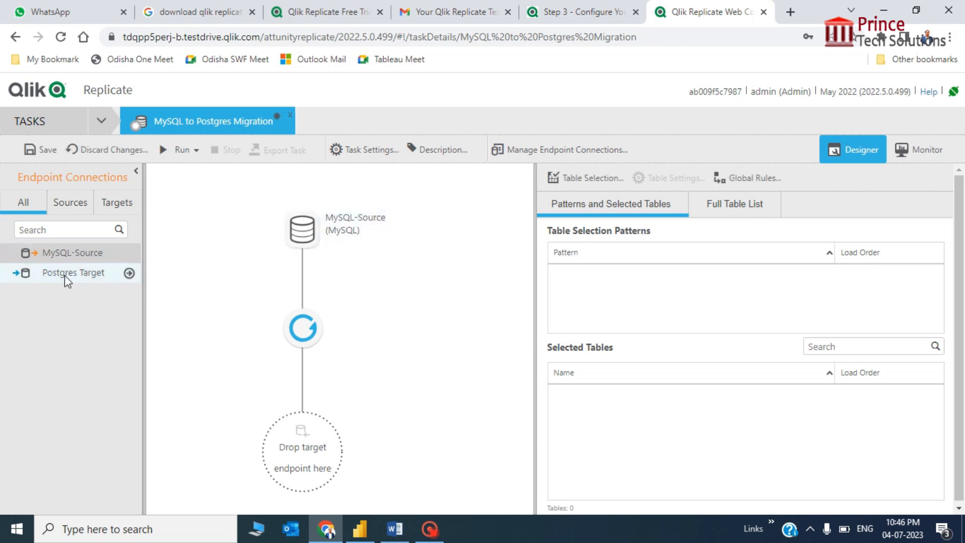
drag(64, 281, 308, 457)
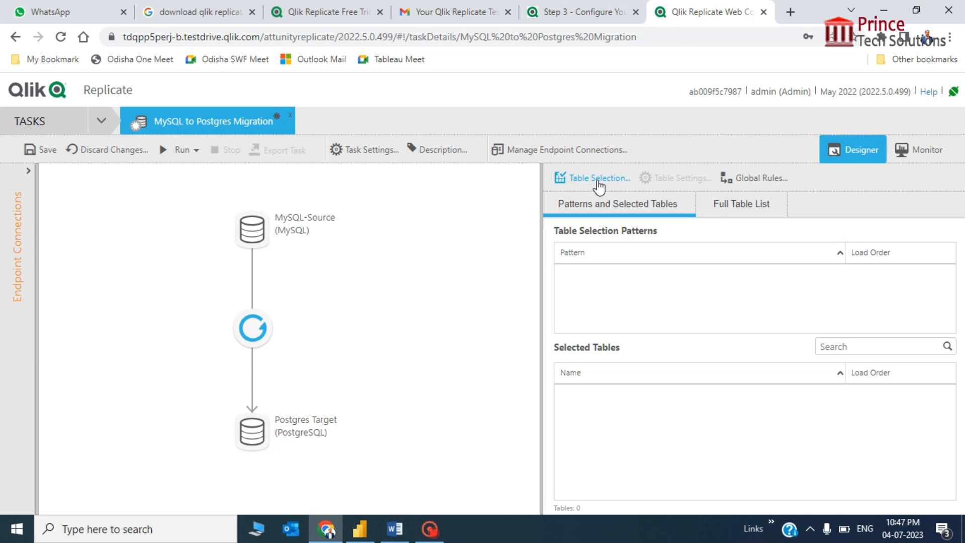
Search the testdrive schema for all tables using the % pattern.
click(598, 182)
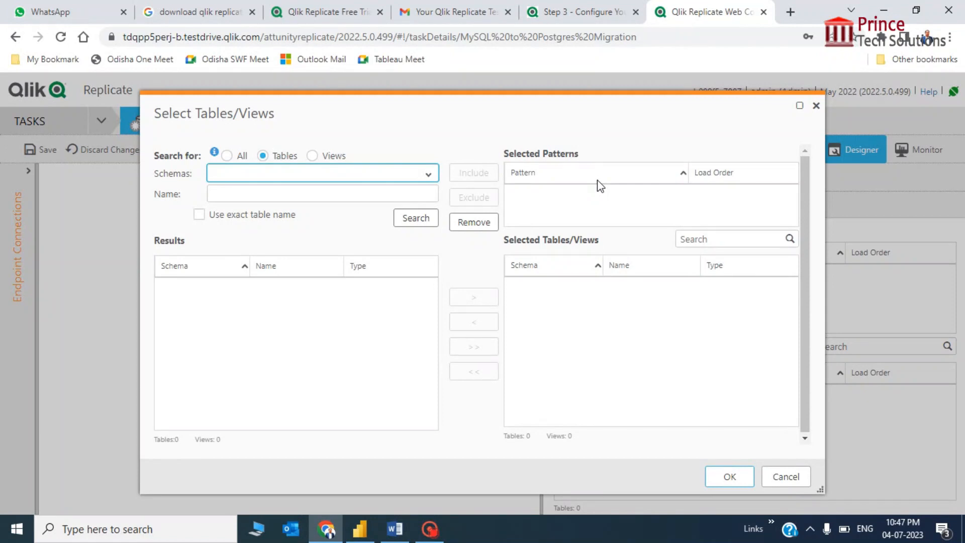
click(430, 175)
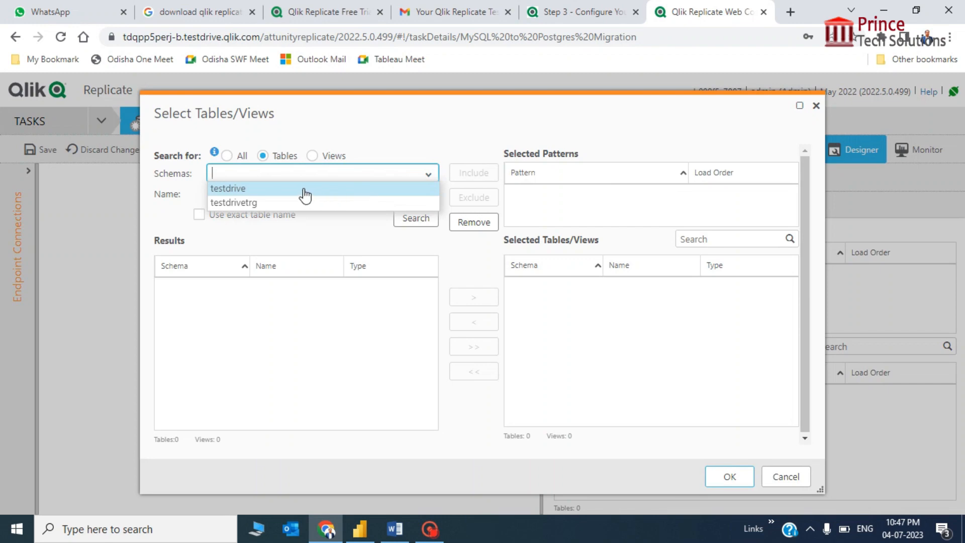
click(304, 193)
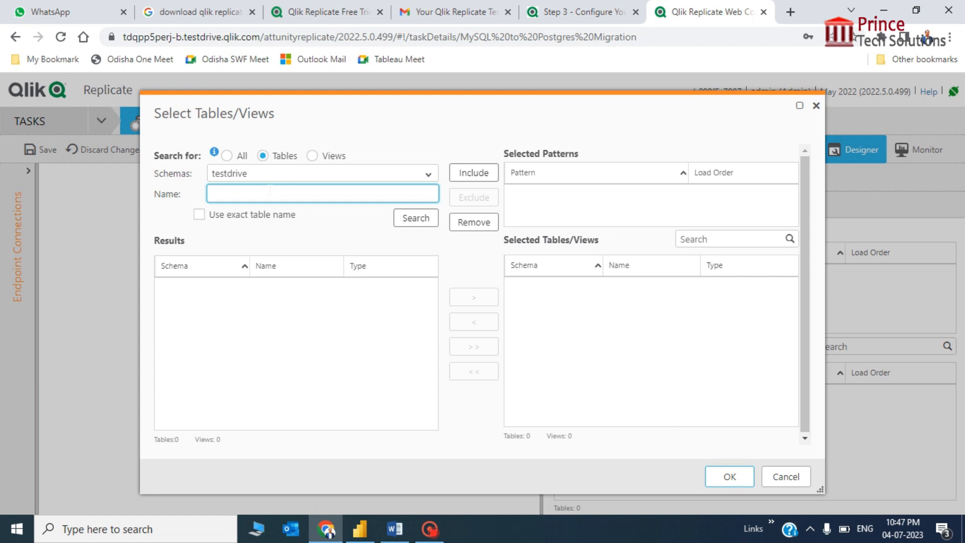
text(%)
click(416, 219)
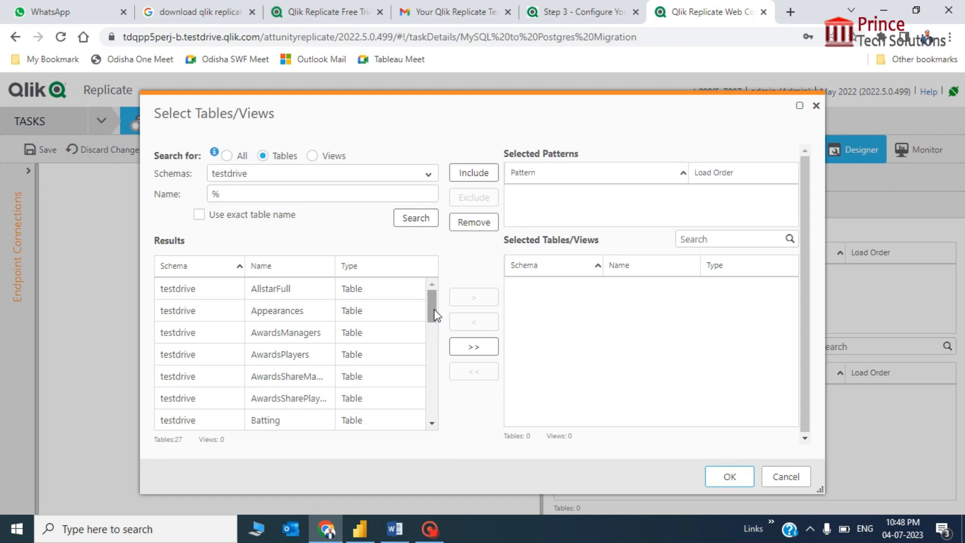
drag(435, 311, 415, 280)
click(392, 297)
key(ctrl+a)
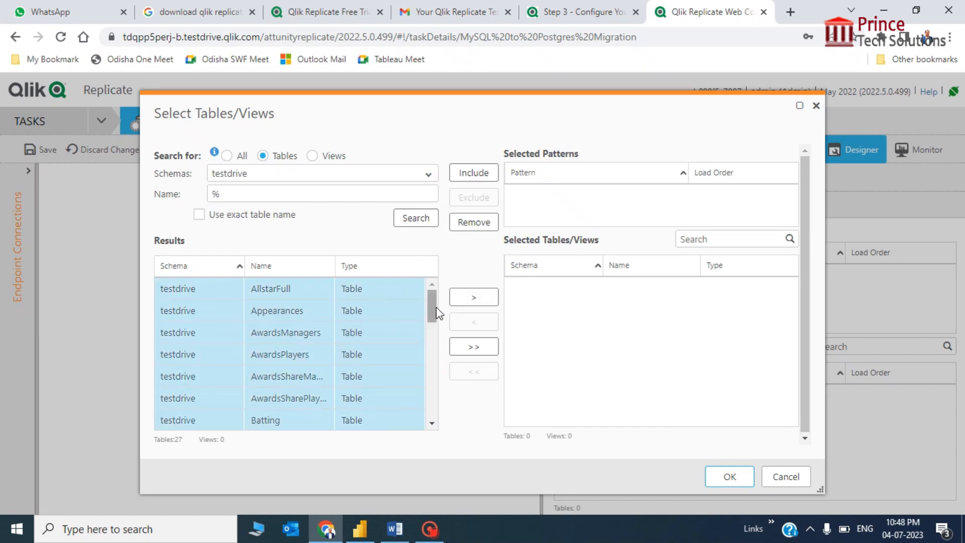
mouse_move(435, 309)
mouse_down()
mouse_move(431, 424)
mouse_move(450, 312)
mouse_move(431, 291)
mouse_move(438, 295)
mouse_up()
Add all 27 testdrive tables to the selection and confirm with OK.
click(380, 382)
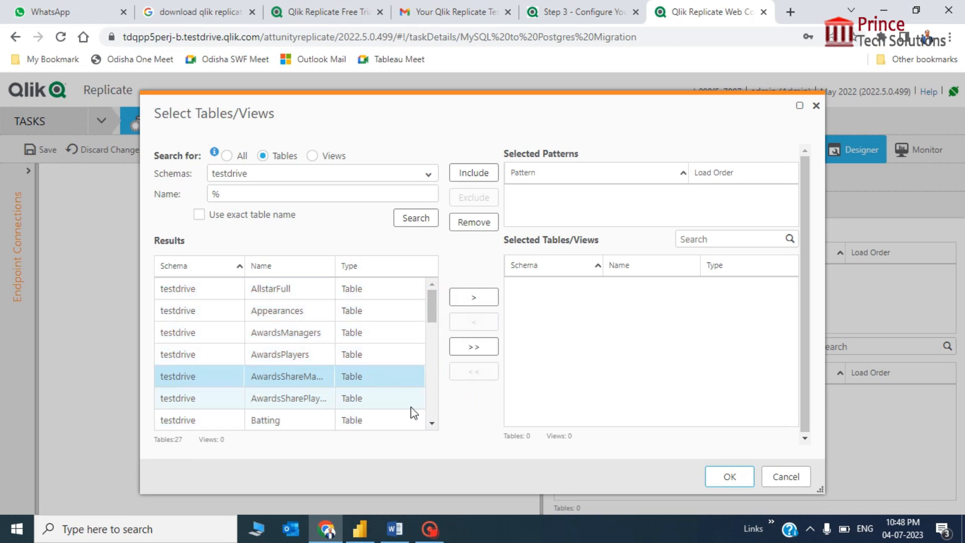
click(395, 309)
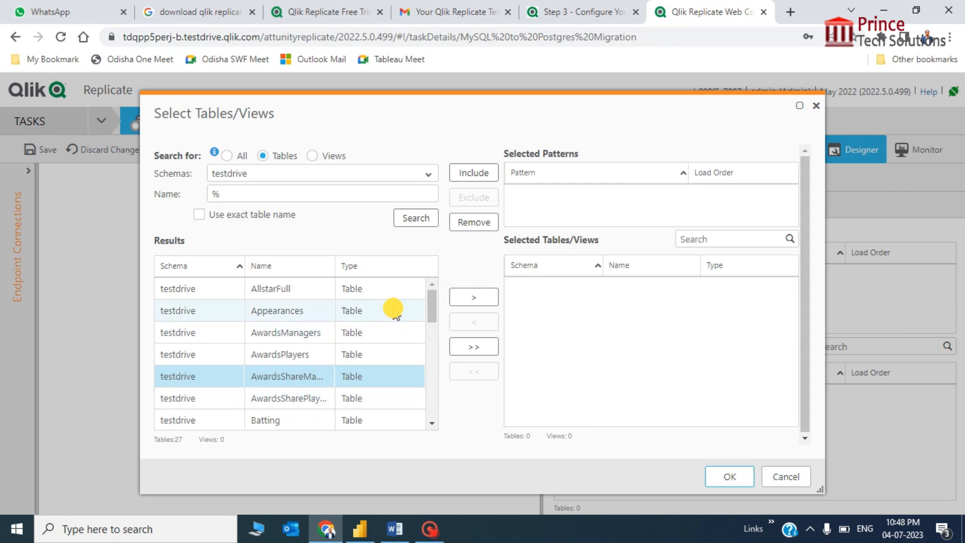
click(300, 294)
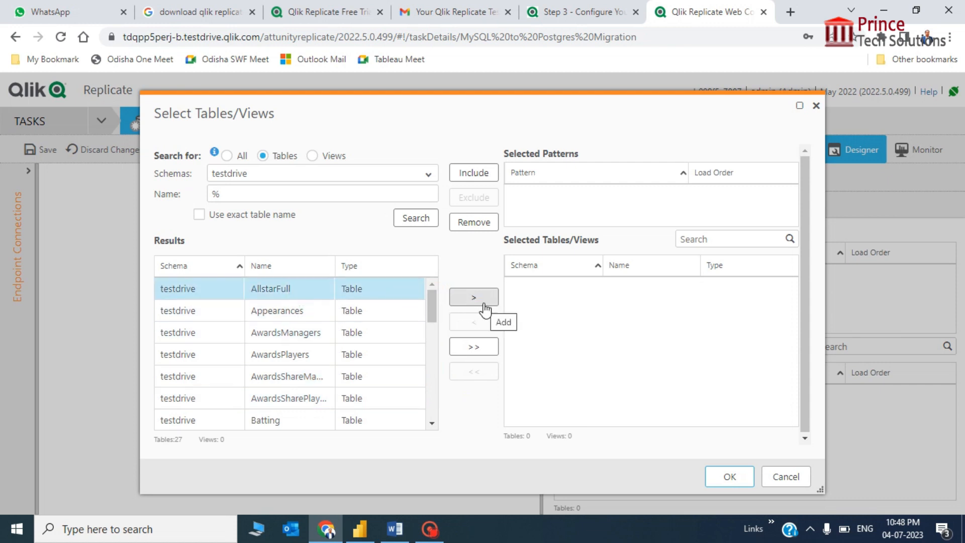
click(353, 356)
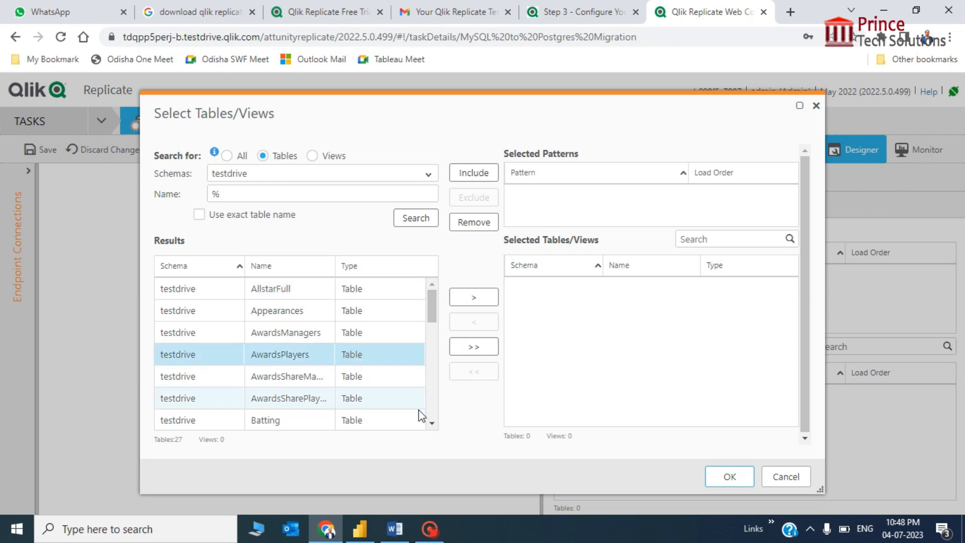
click(474, 351)
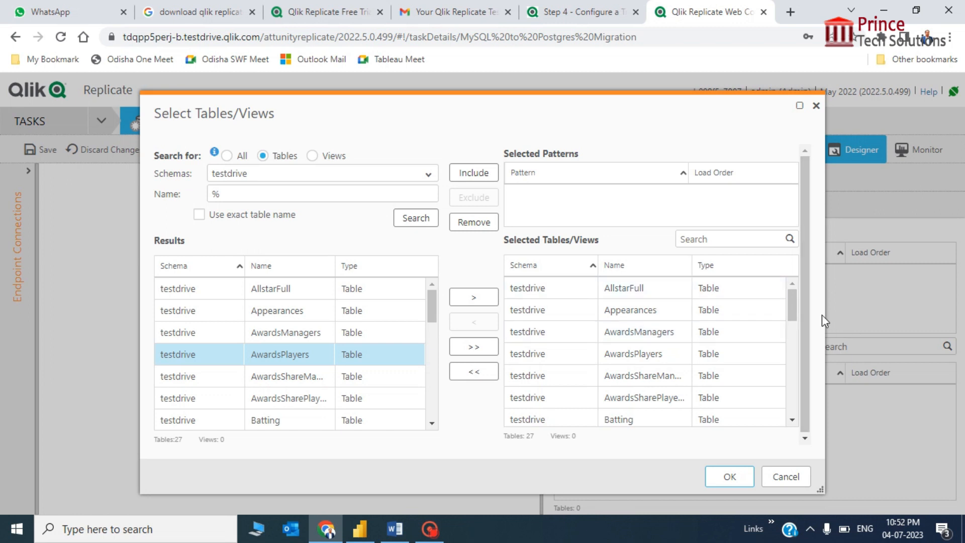
drag(806, 316, 808, 403)
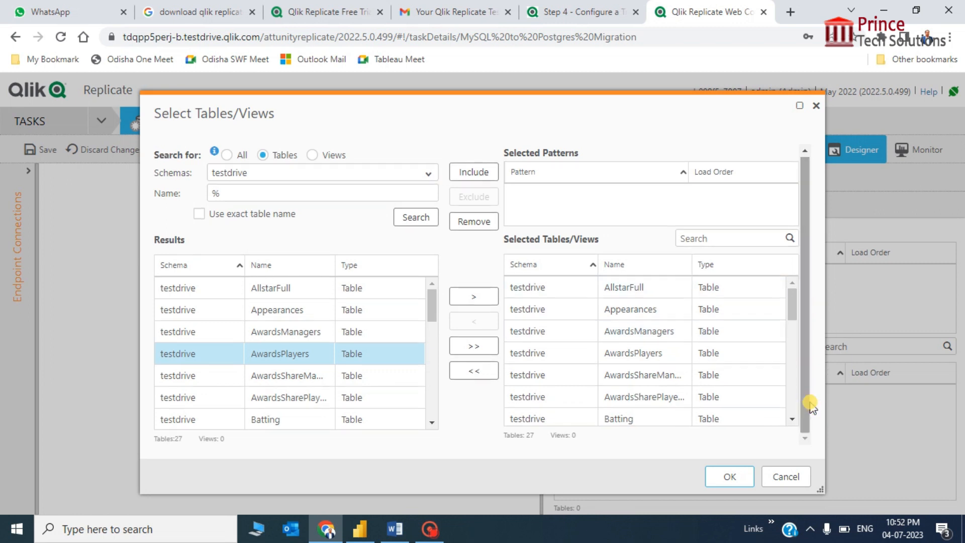
click(731, 478)
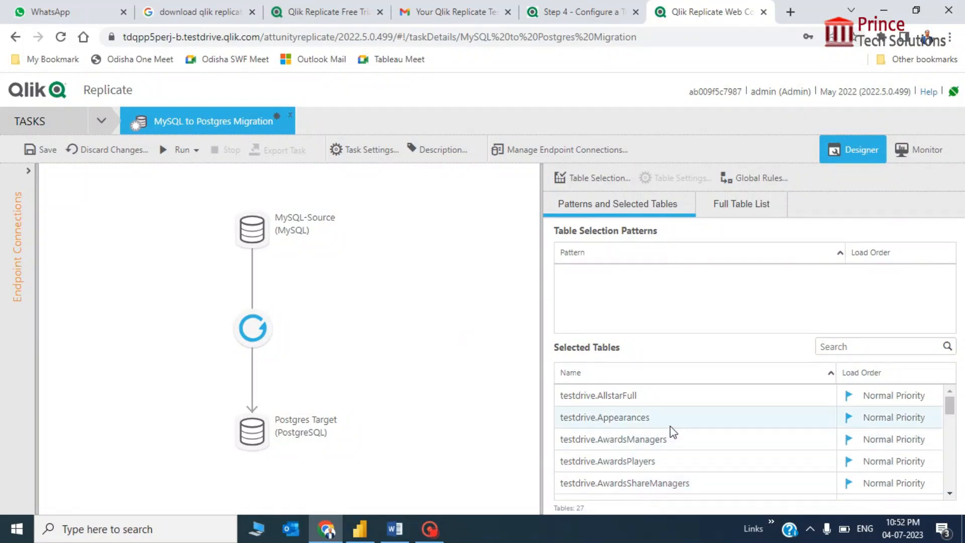
Select testdrive.Player in the Selected Tables list and open its Table Settings.
scroll(674, 433, down, 3)
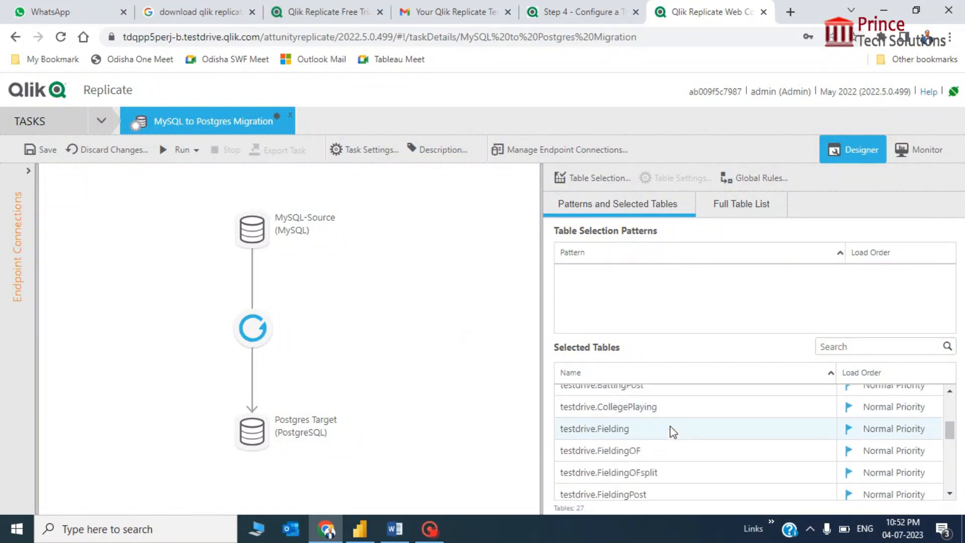
scroll(674, 432, down, 3)
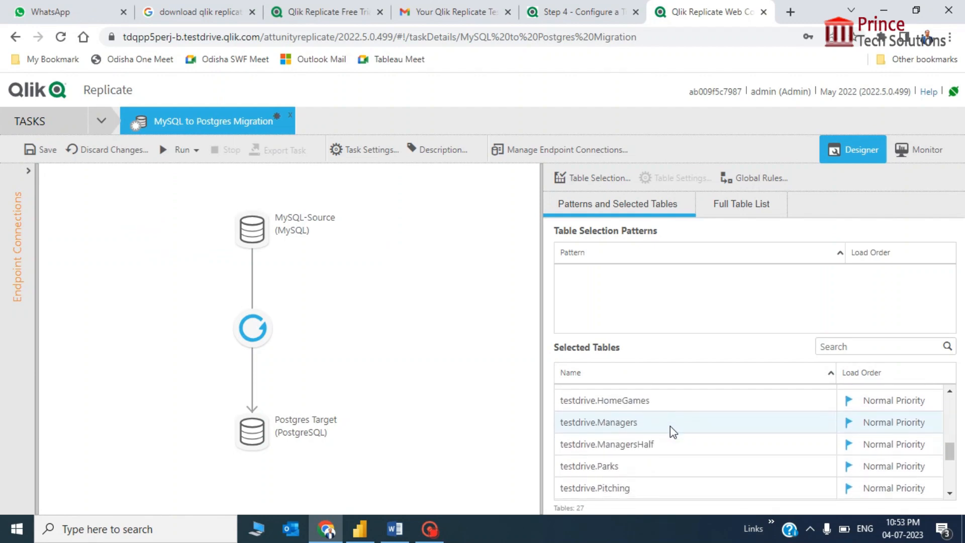
scroll(674, 432, down, 3)
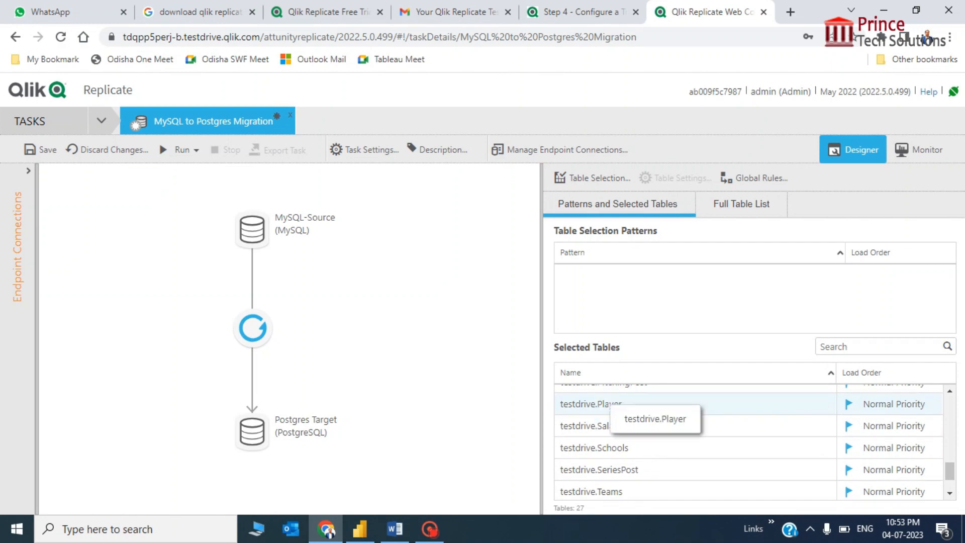
click(606, 405)
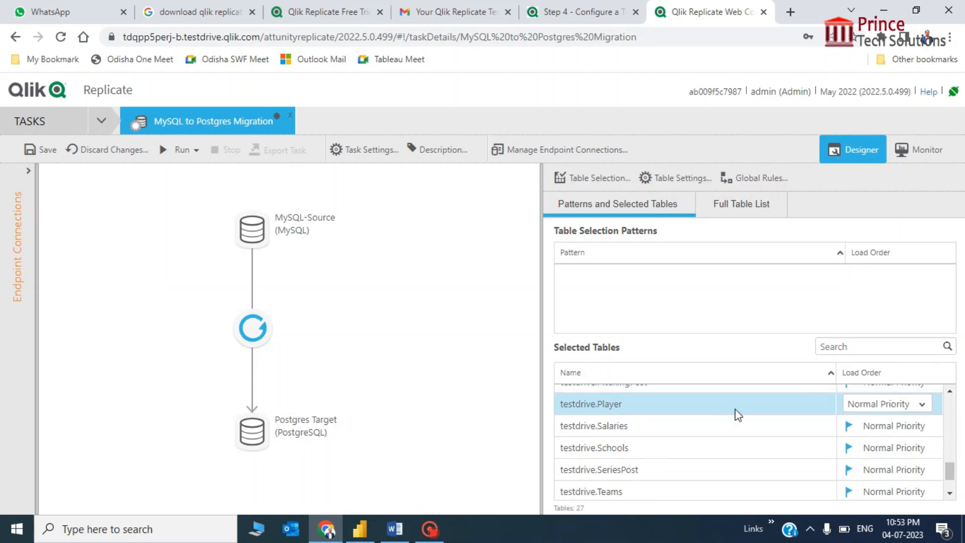
click(706, 403)
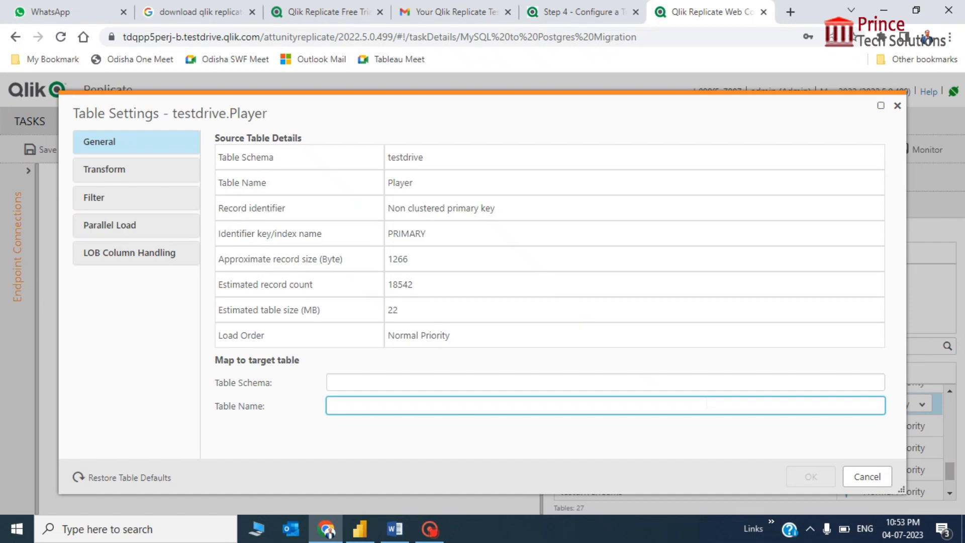
Review the Player table's Transform mapping, scrolling through all 24 input and output columns.
click(98, 171)
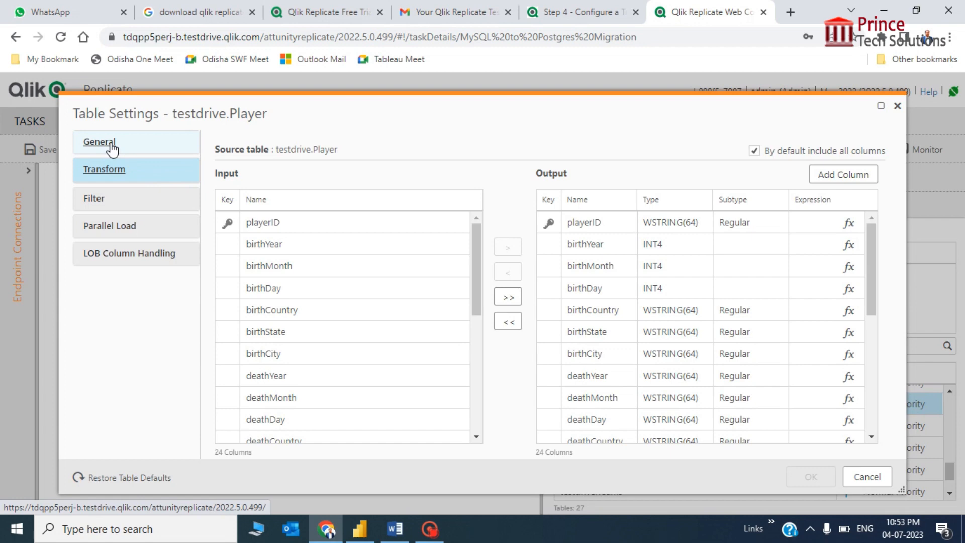
click(110, 146)
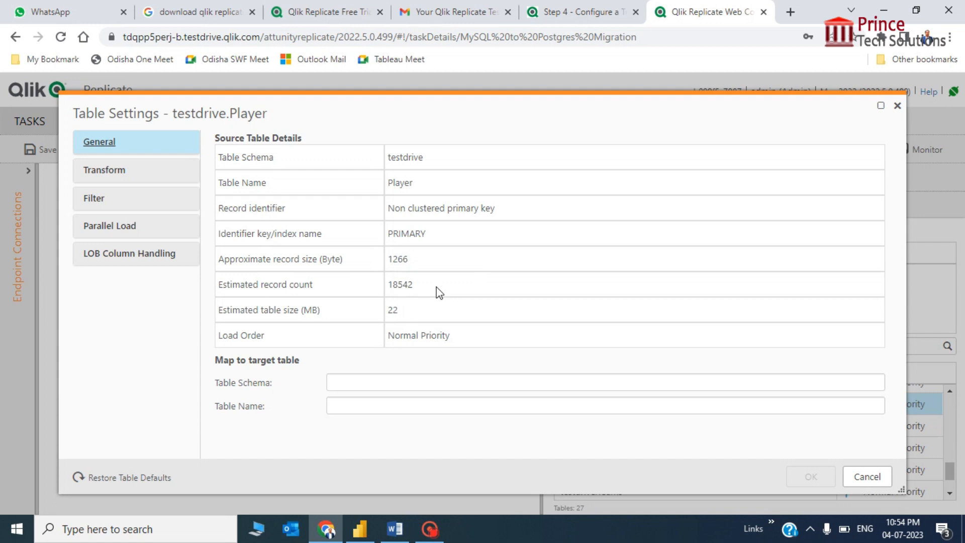
click(104, 167)
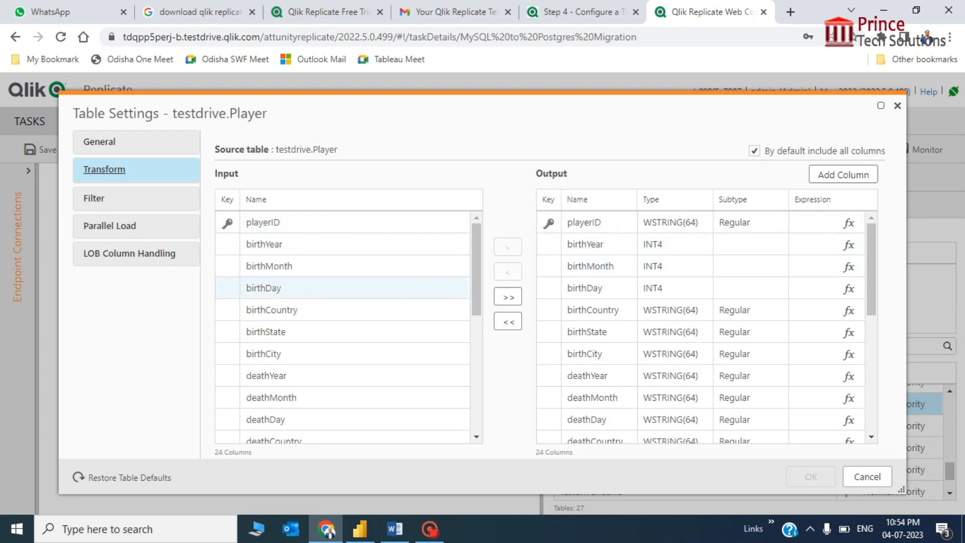
scroll(402, 343, down, 5)
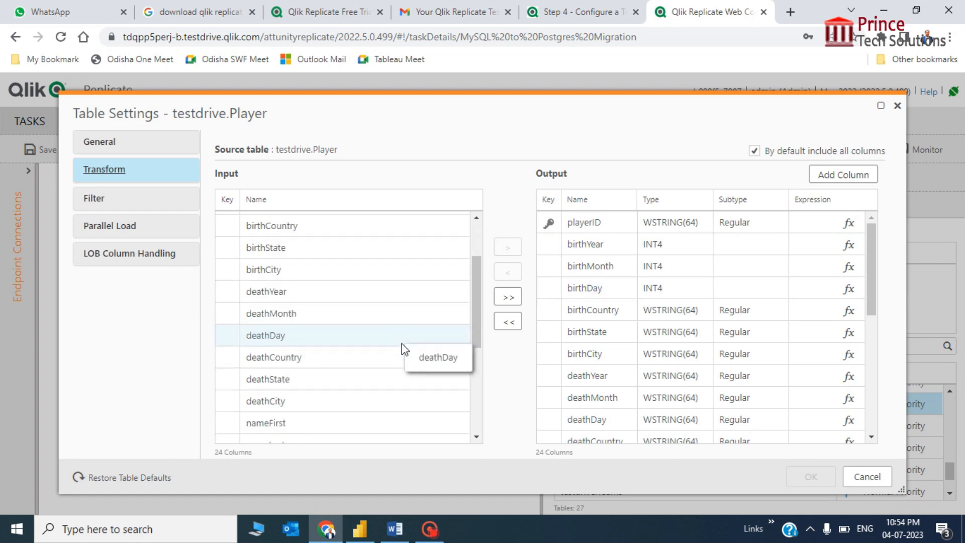
scroll(402, 343, down, 1)
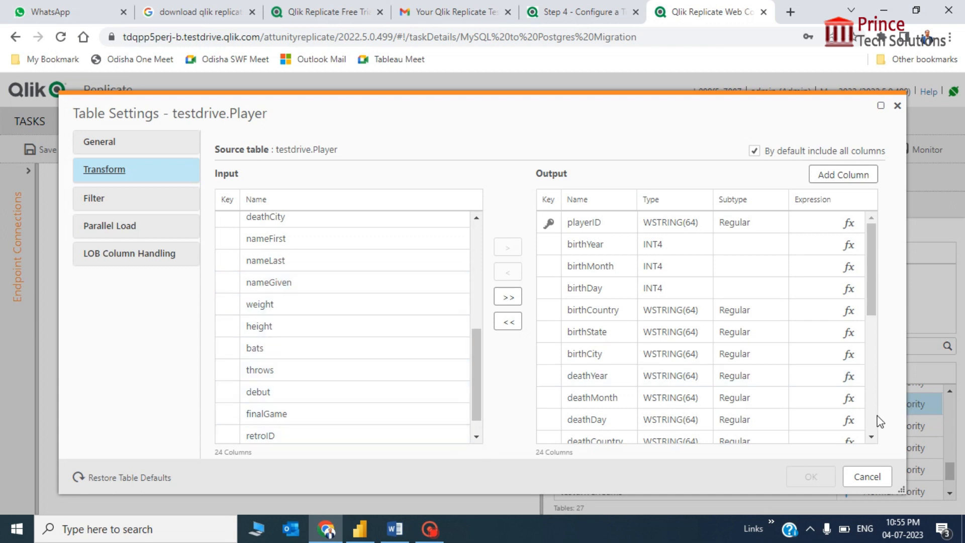
scroll(874, 420, down, 4)
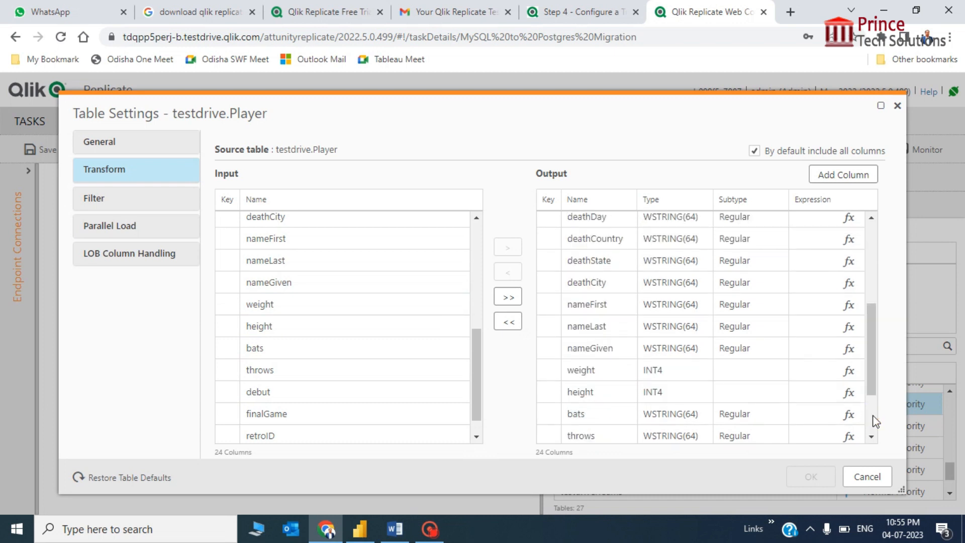
click(871, 437)
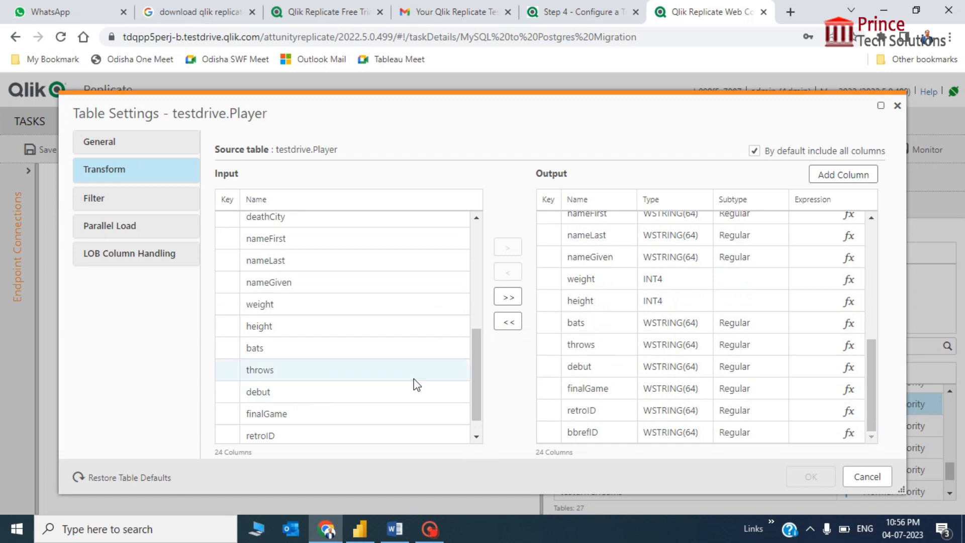
click(476, 427)
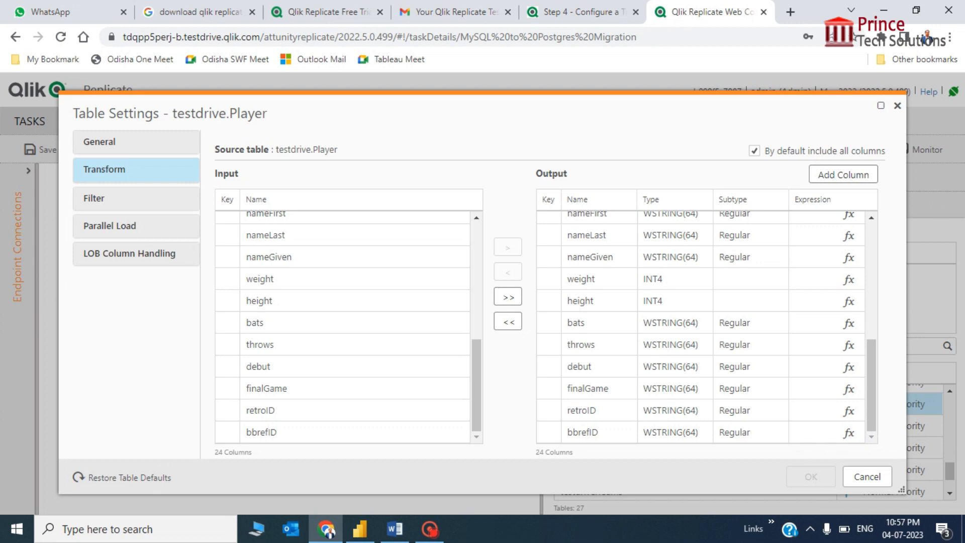
Add a new output column named fullName to the Player table.
click(836, 185)
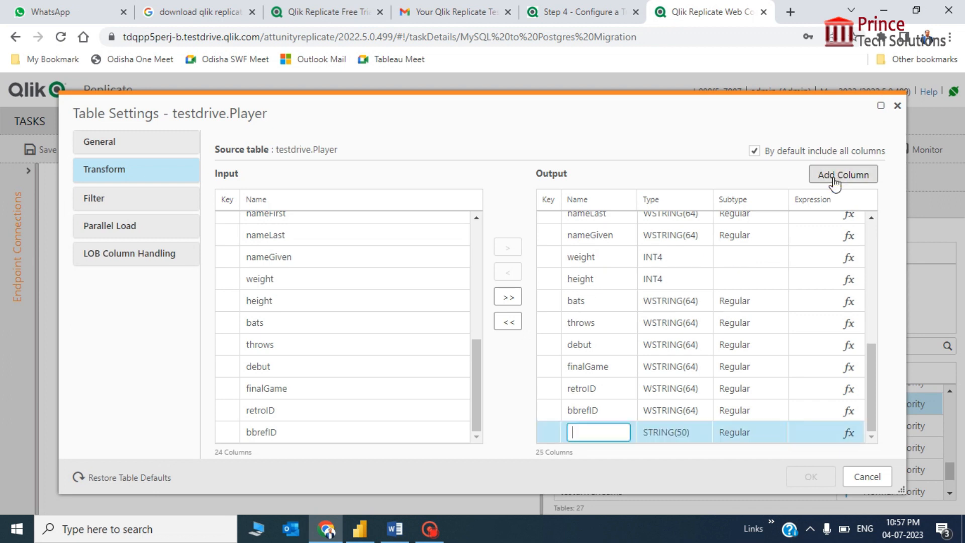
text(fullName)
click(693, 432)
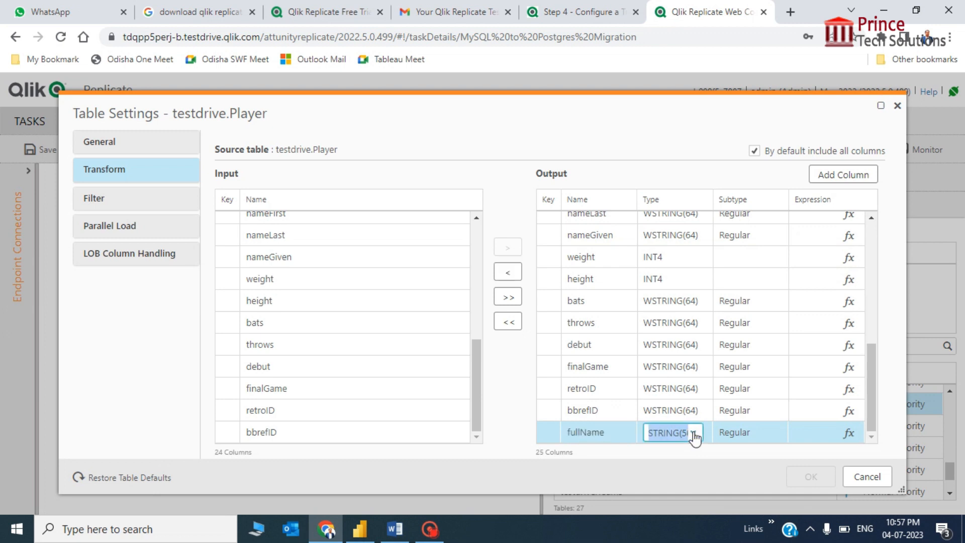
Set the fullName column type to WSTRING(50) and open its Expression Builder.
click(694, 432)
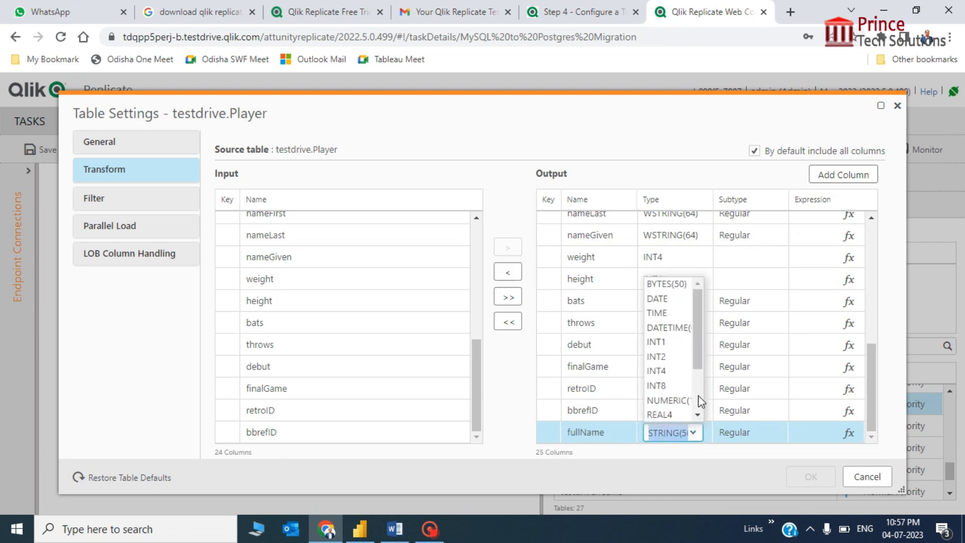
click(699, 413)
click(698, 413)
click(699, 412)
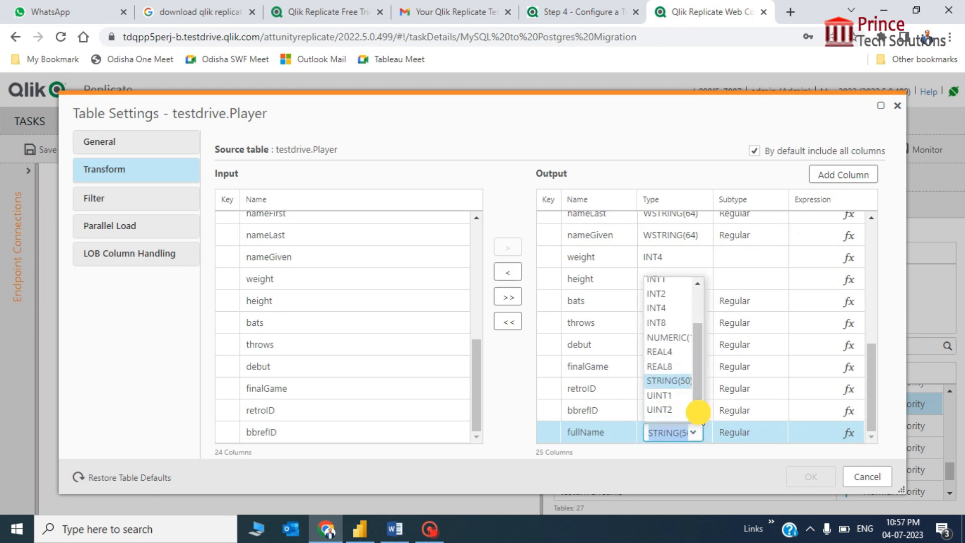
click(699, 413)
click(698, 414)
click(699, 414)
click(699, 413)
click(699, 413)
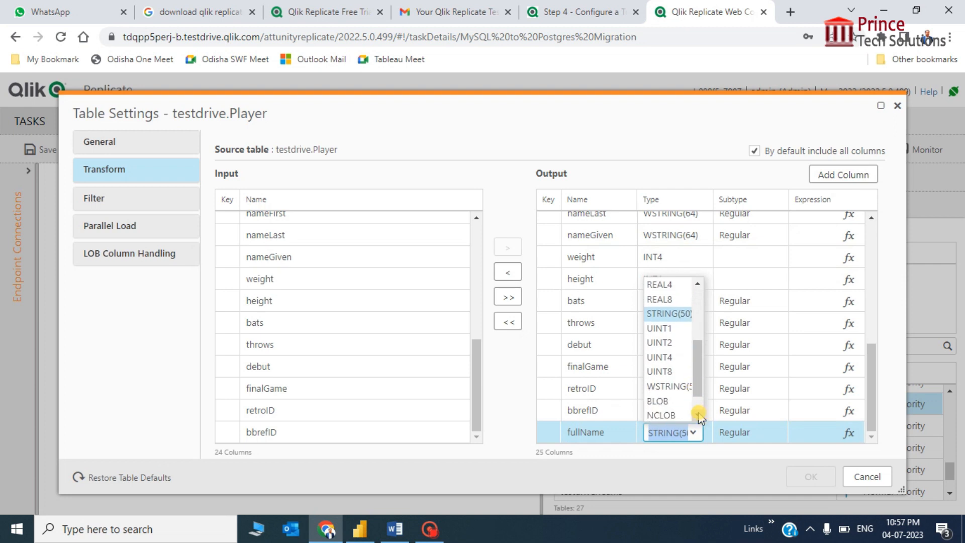
click(666, 387)
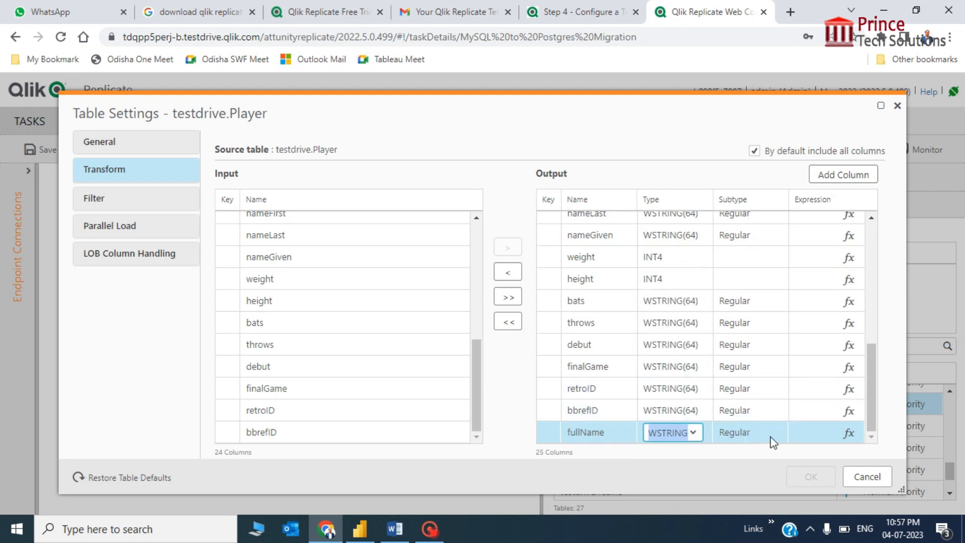
click(849, 441)
click(849, 433)
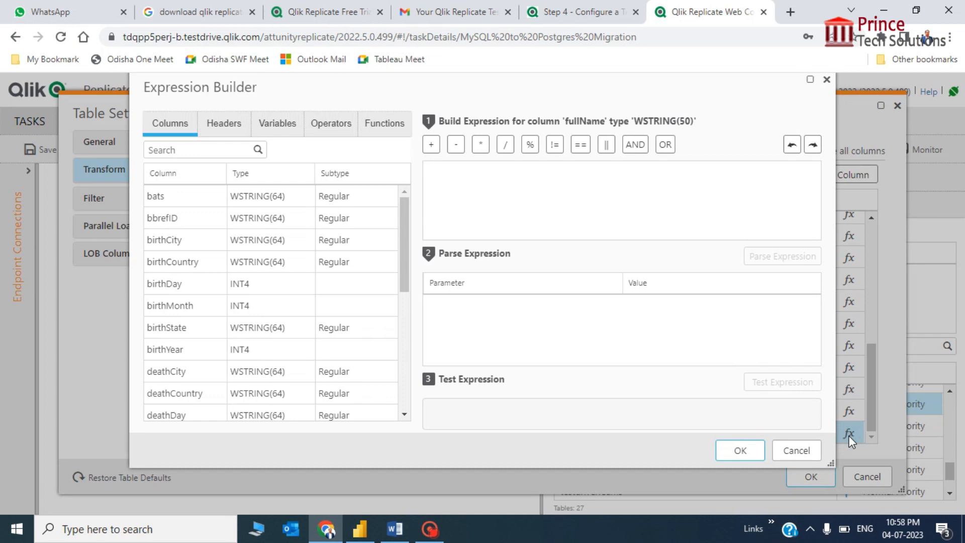
Insert the $nameGiven, $nameFirst and $nameLast columns into the fullName expression.
click(526, 199)
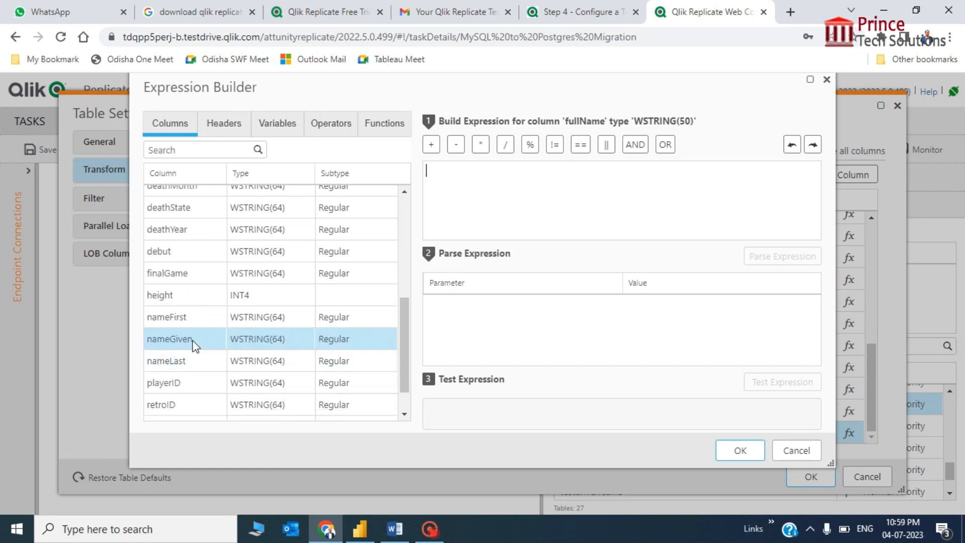
mouse_move(251, 347)
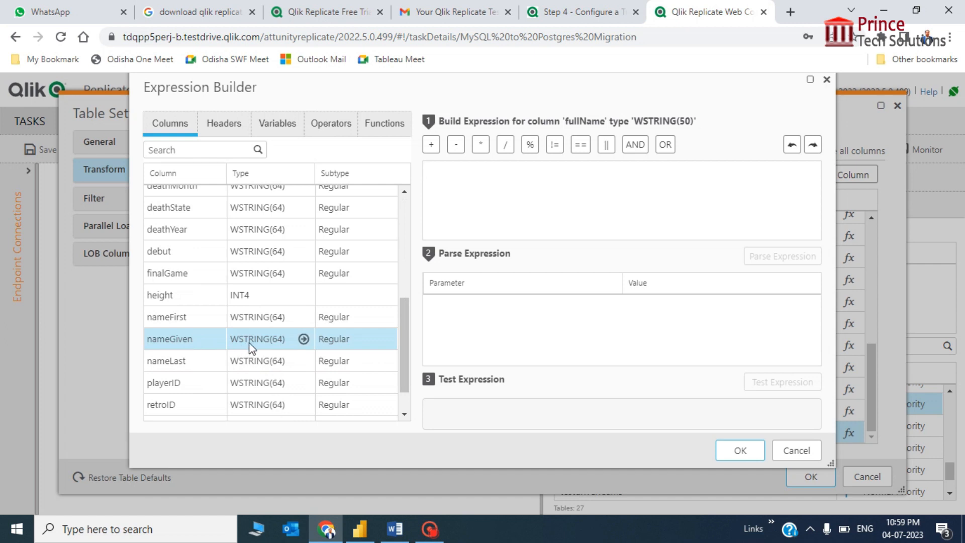
double_click(179, 343)
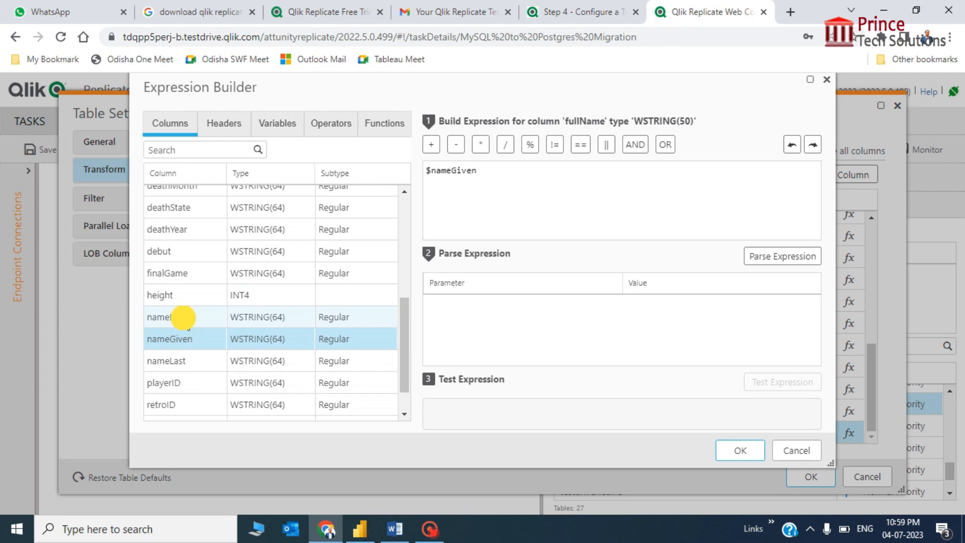
double_click(182, 319)
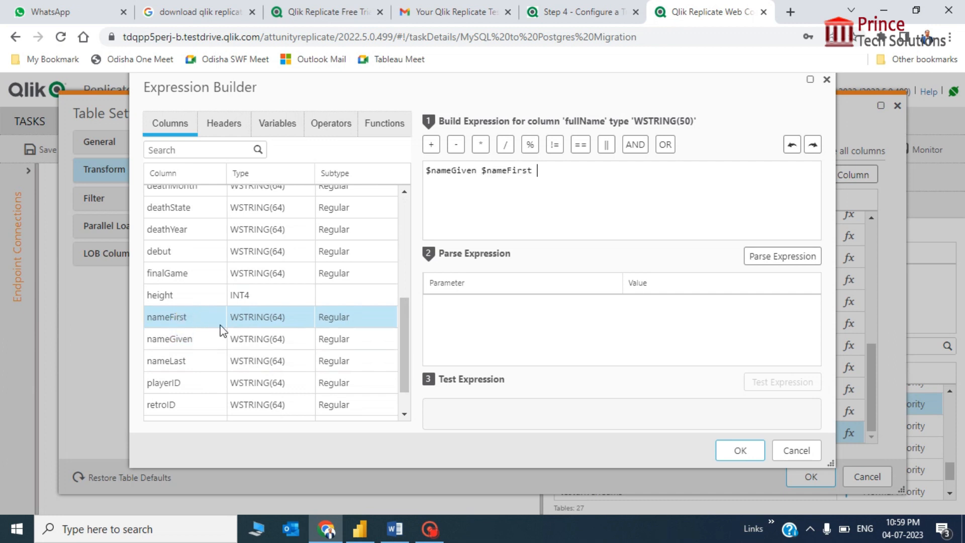
double_click(179, 363)
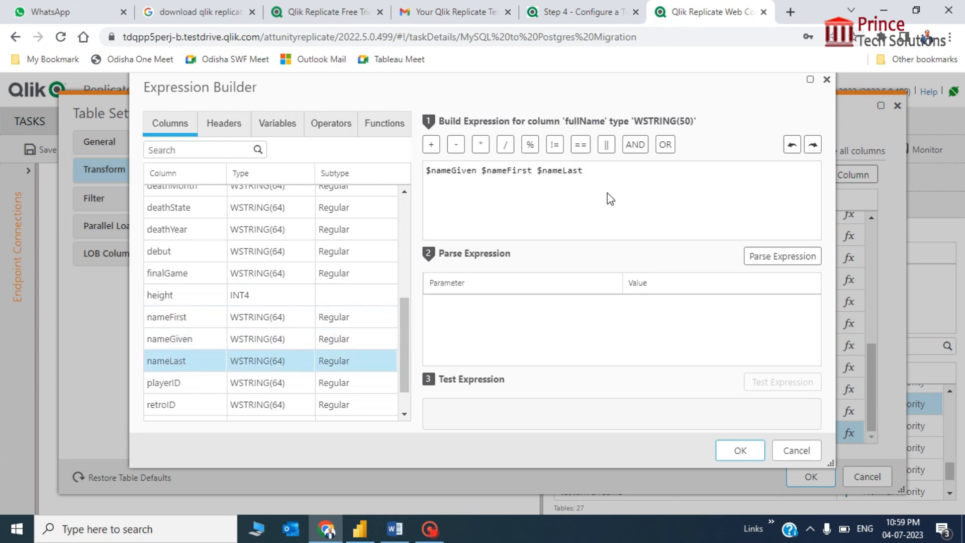
Join the columns with || and quoted space and parenthesis separators: $nameGiven||' ('||$nameFirst||') '||$nameLast.
click(477, 171)
text(||)
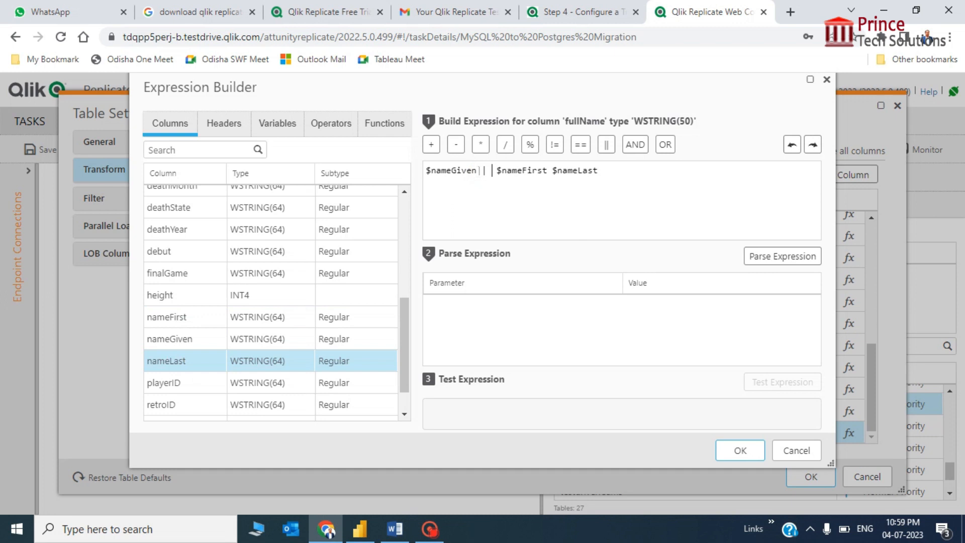
key(BackSpace)
text(||)
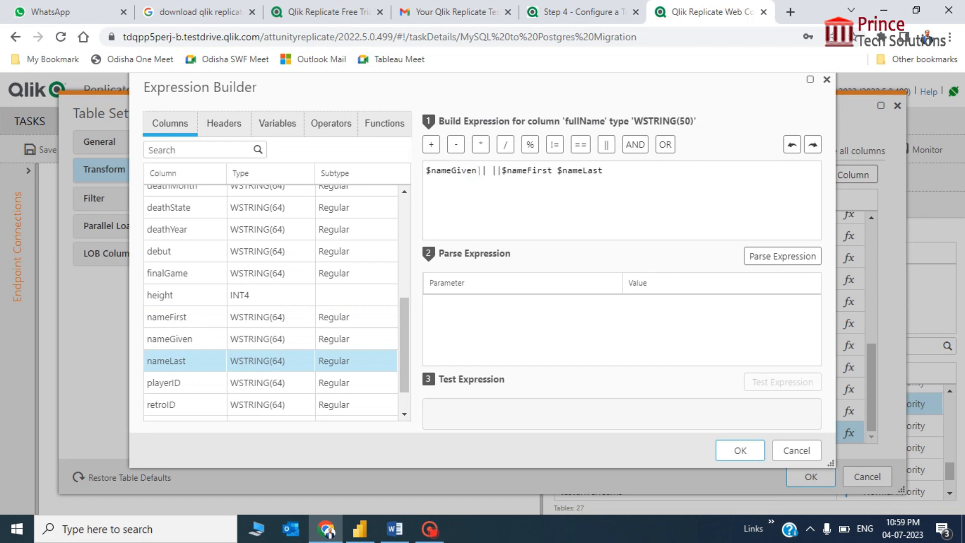
key(BackSpace)
text('')
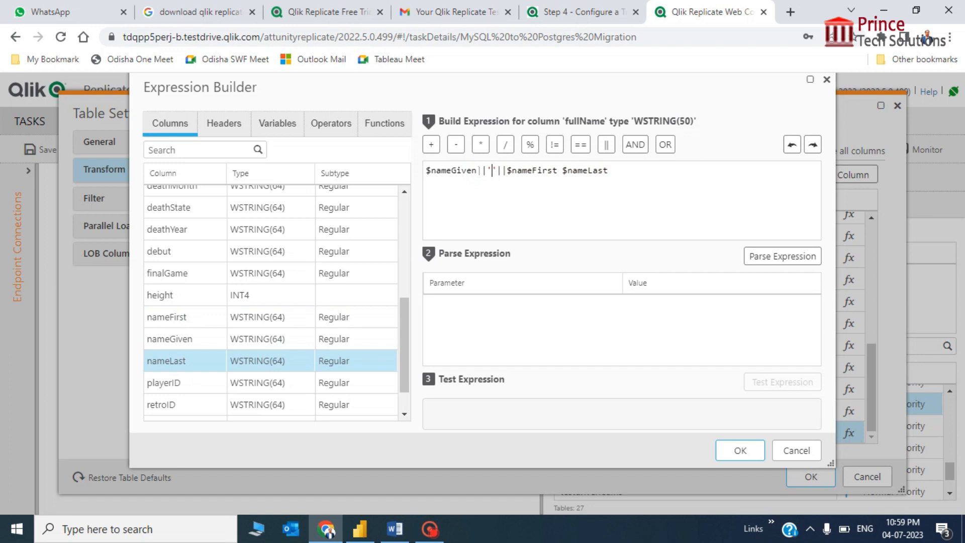
text(()
key(End)
key(Left)
key(Left)
key(Left)
key(Left)
key(Left)
key(Left)
key(Left)
key(Left)
key(Left)
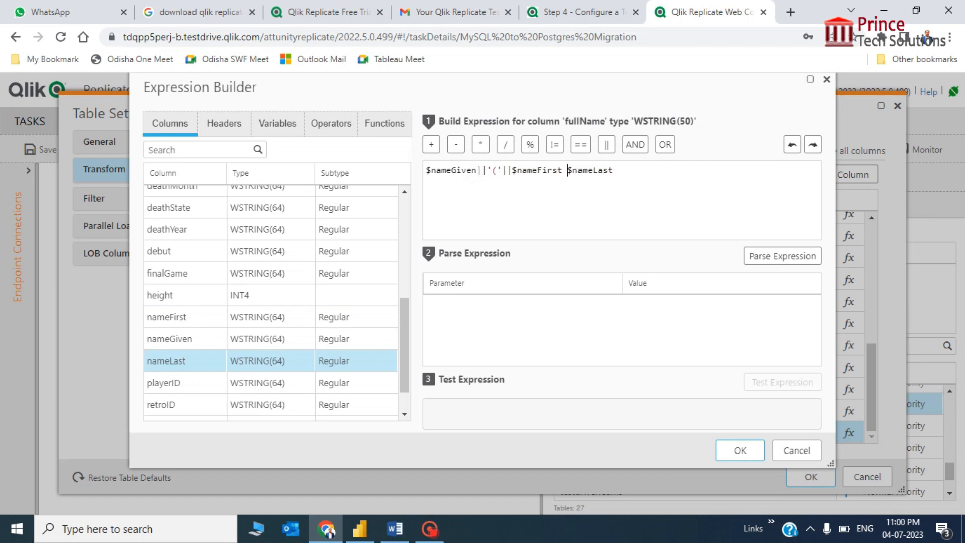
key(Left)
text(||)
text( ||)
text('')
text())
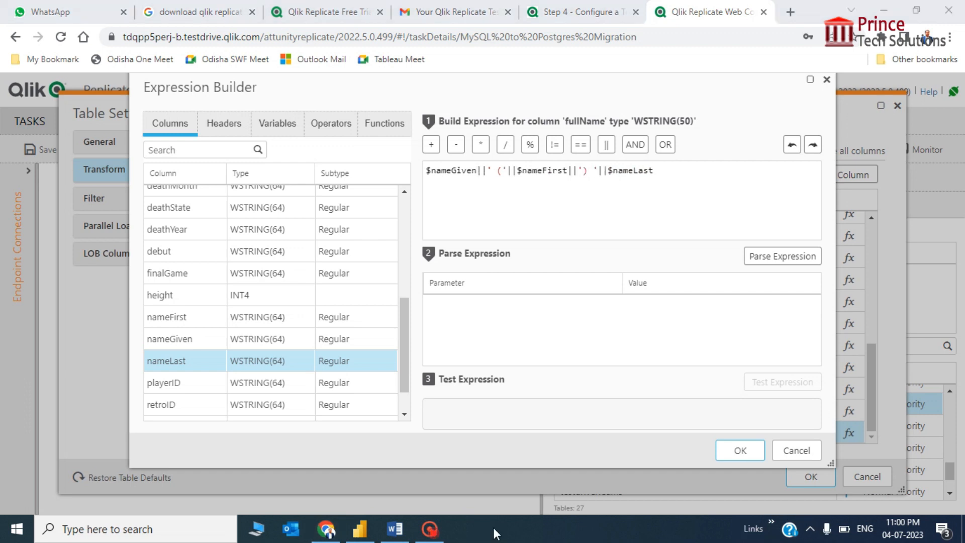
Review the expression text to verify the separators around $nameFirst.
click(702, 177)
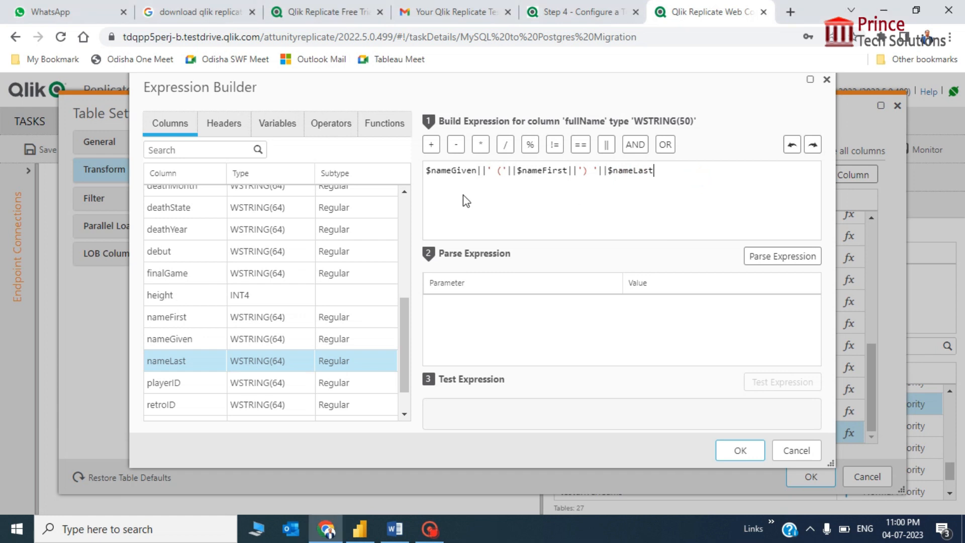
click(427, 171)
key(ctrl+Right)
key(ctrl+Right)
key(ctrl+Right)
key(ctrl+Right)
key(Right)
key(Right)
key(Right)
key(Right)
key(Right)
key(Right)
key(Right)
key(Right)
key(Right)
key(Right)
key(Right)
key(Right)
key(Right)
key(Right)
key(Right)
key(Right)
key(Right)
key(Right)
key(Right)
key(Right)
click(492, 169)
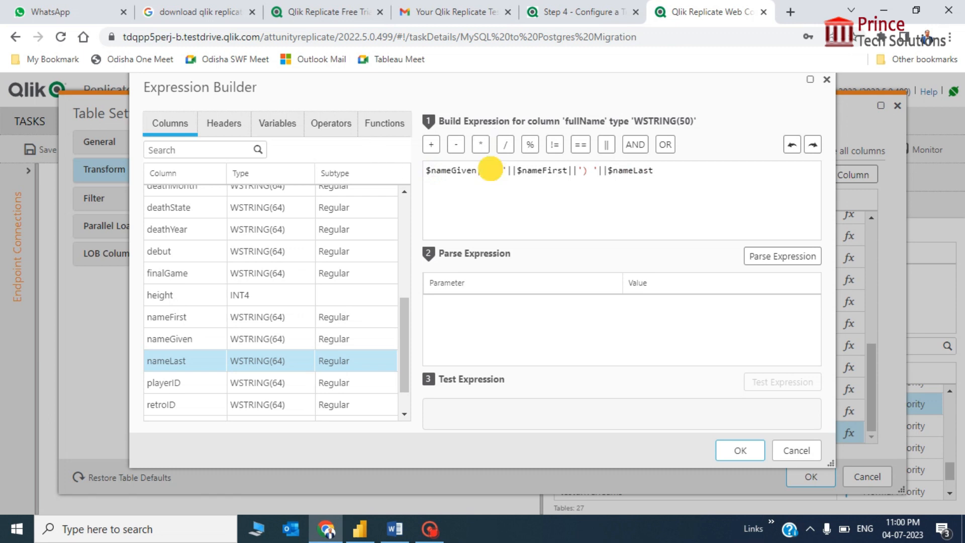
key(Right)
key(Right)
key(Right)
key(Right)
key(Left)
key(Left)
key(Left)
key(Left)
key(Left)
key(Right)
key(Right)
key(Right)
key(Right)
key(Right)
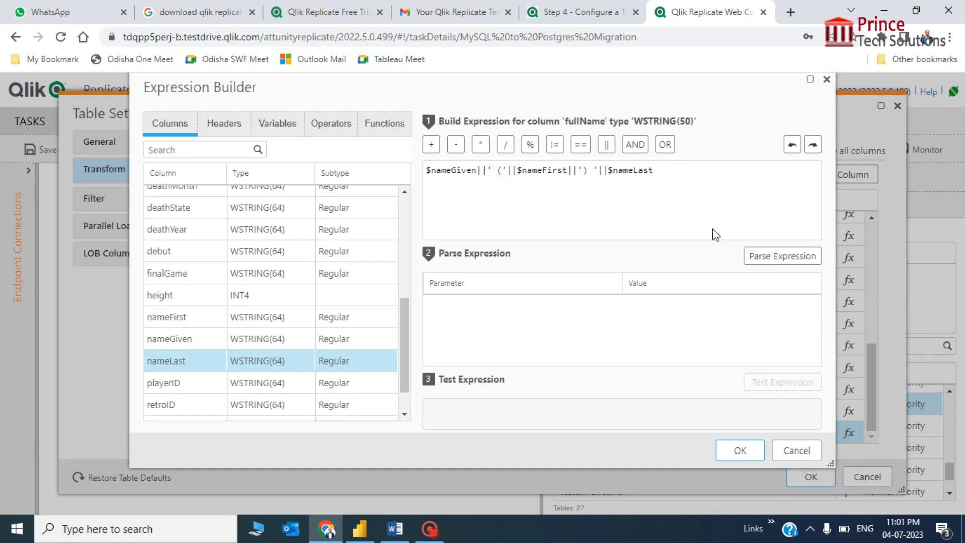
Parse the expression and enter sample values First, Middle and LastName for its three parameters.
click(778, 257)
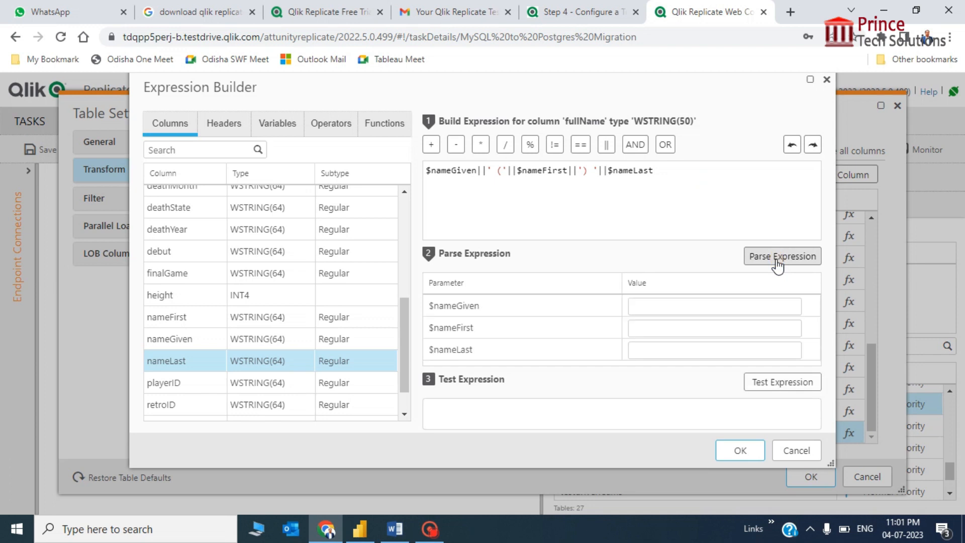
click(785, 384)
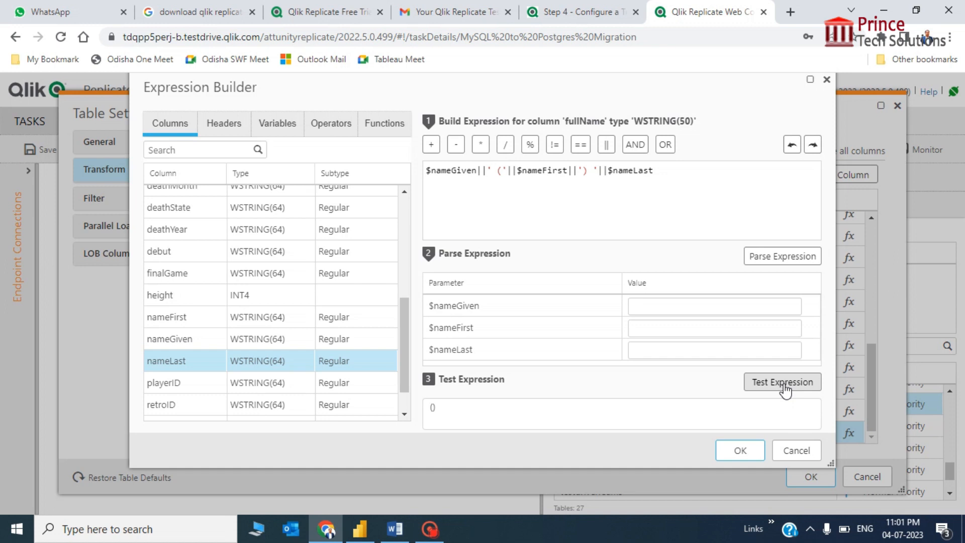
click(707, 308)
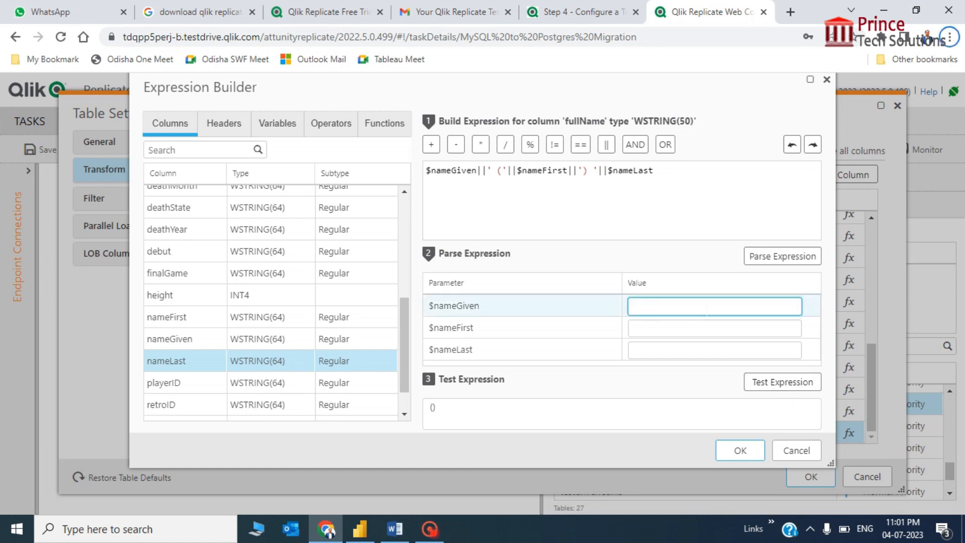
click(706, 311)
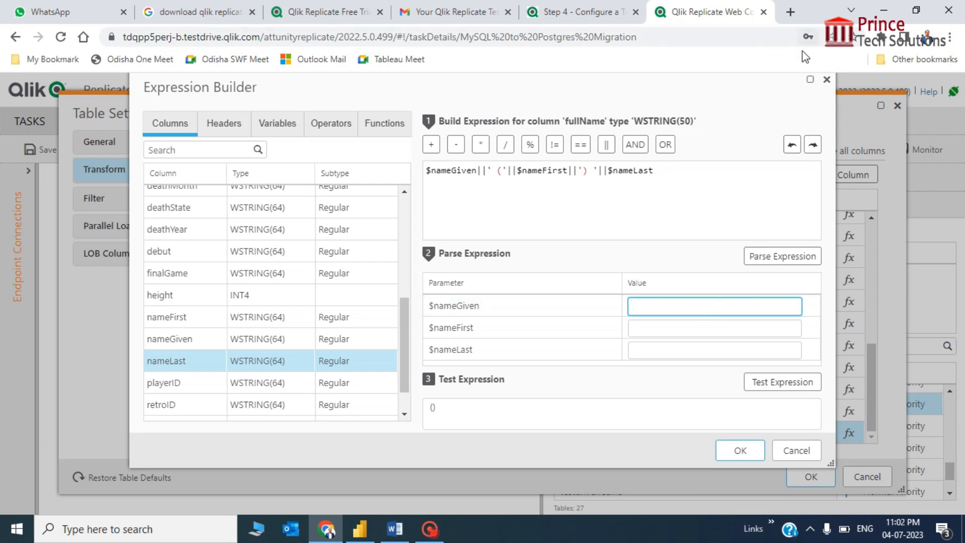
text(First)
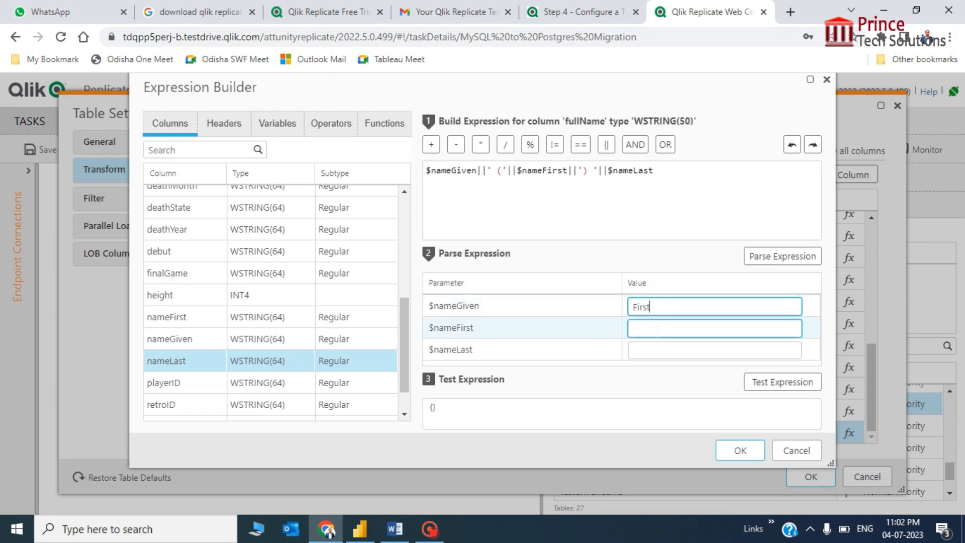
click(655, 328)
text(Middle)
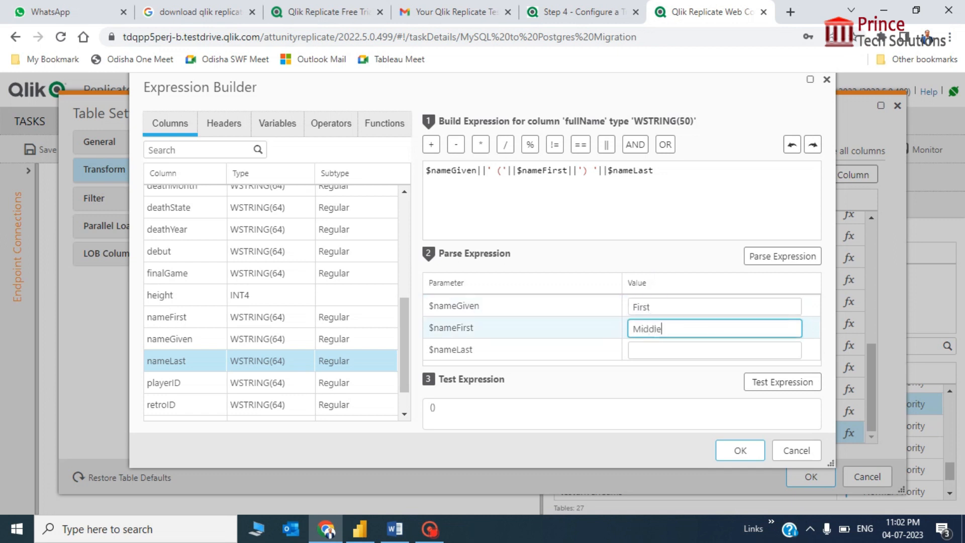
click(666, 351)
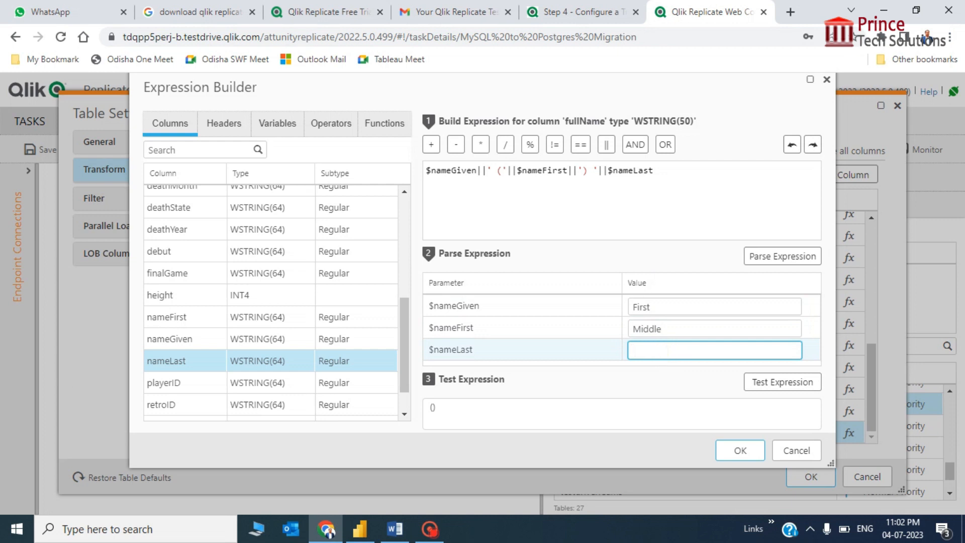
text(LastName)
Change the samples to FirstName, MiddleName, LastName and test, getting 'FirstName (MiddleName) LastName'.
click(693, 327)
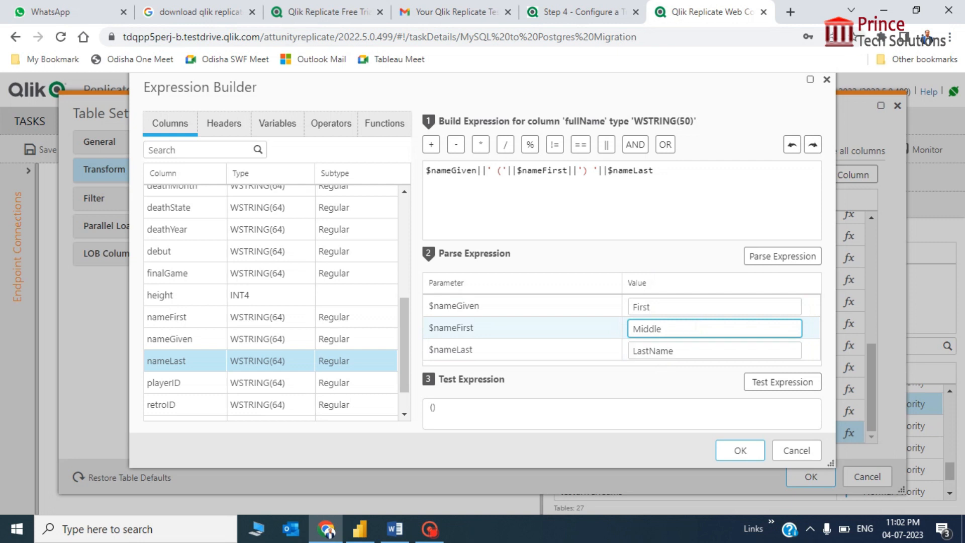
text(Name)
click(682, 304)
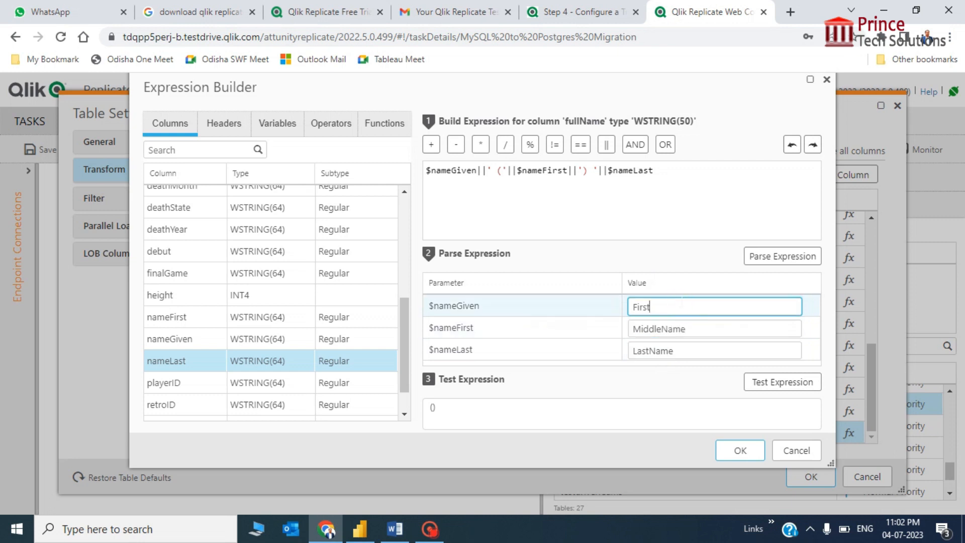
text(First)
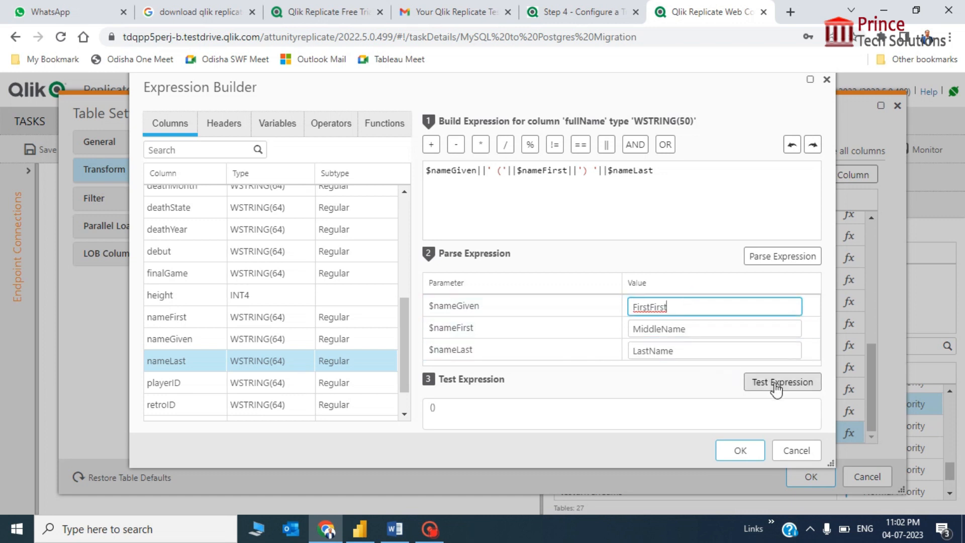
key(shift+Left)
key(shift+Left)
key(shift+Left)
key(shift+Left)
key(shift+Left)
key(BackSpace)
text(Name)
click(810, 384)
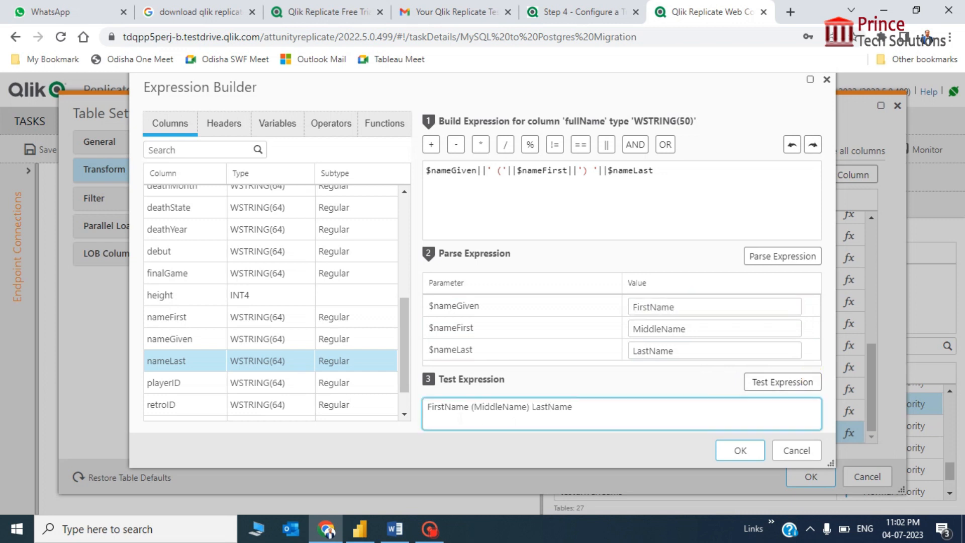
click(458, 418)
Accept the concatenation expression for the fullName column in Expression Builder.
click(740, 452)
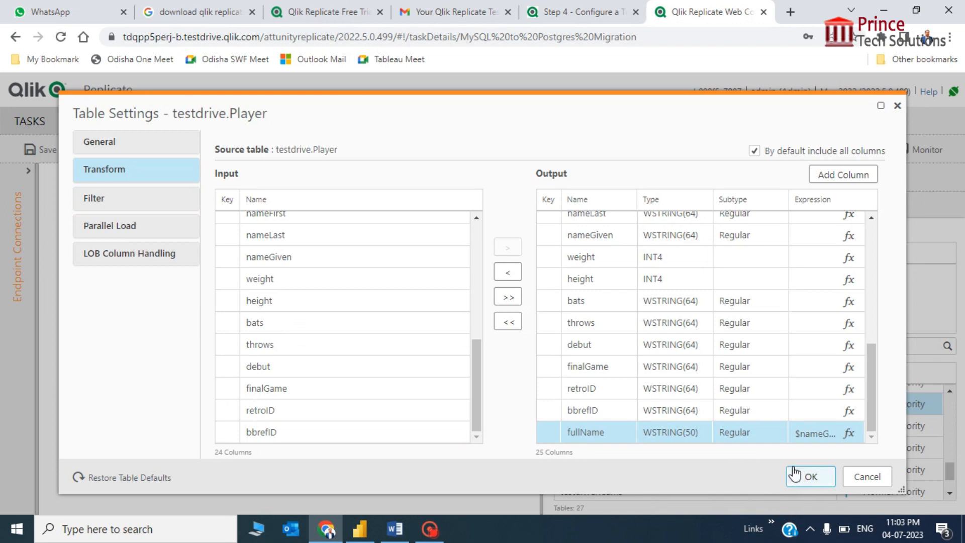
Confirm the Player table settings and save the MySQL to Postgres Migration task.
click(807, 483)
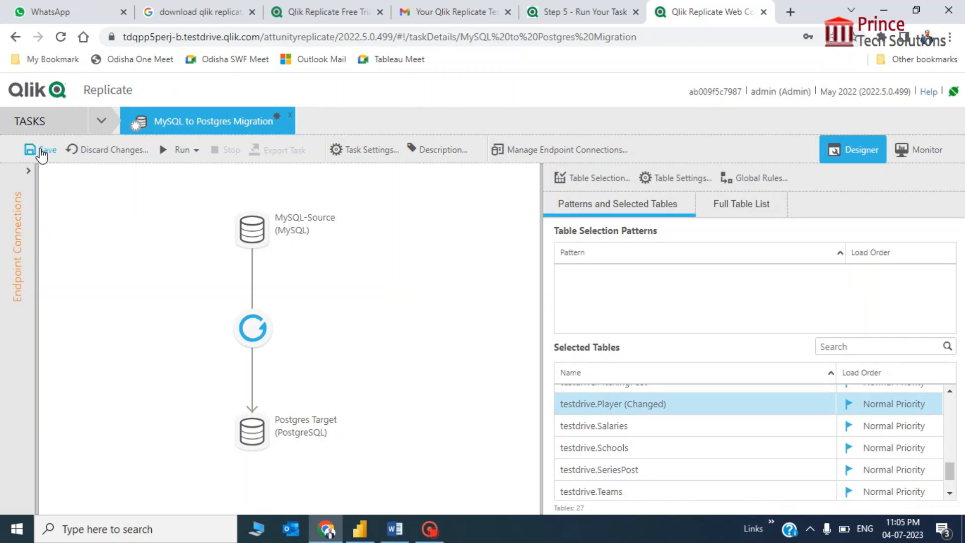
click(40, 150)
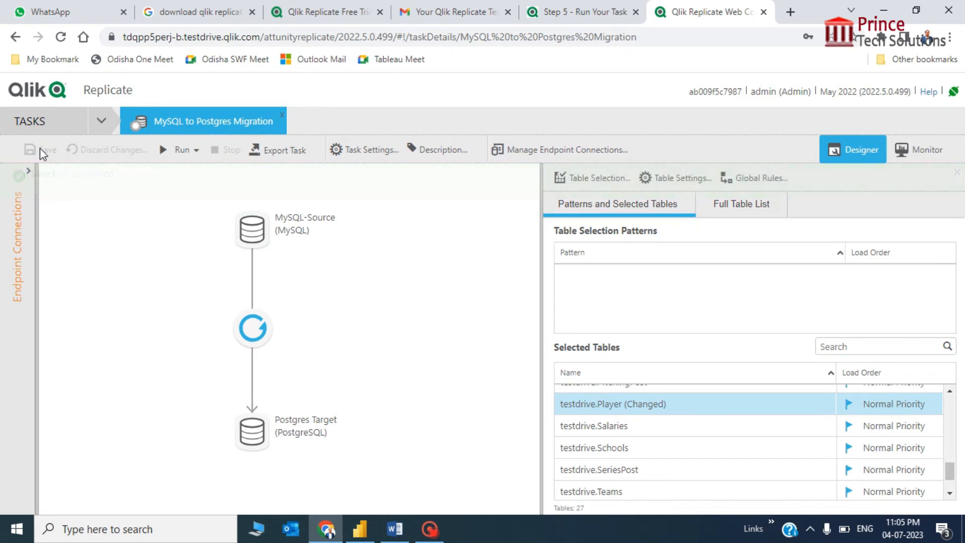
Run the migration task and let the full load finish for all 27 tables.
click(183, 153)
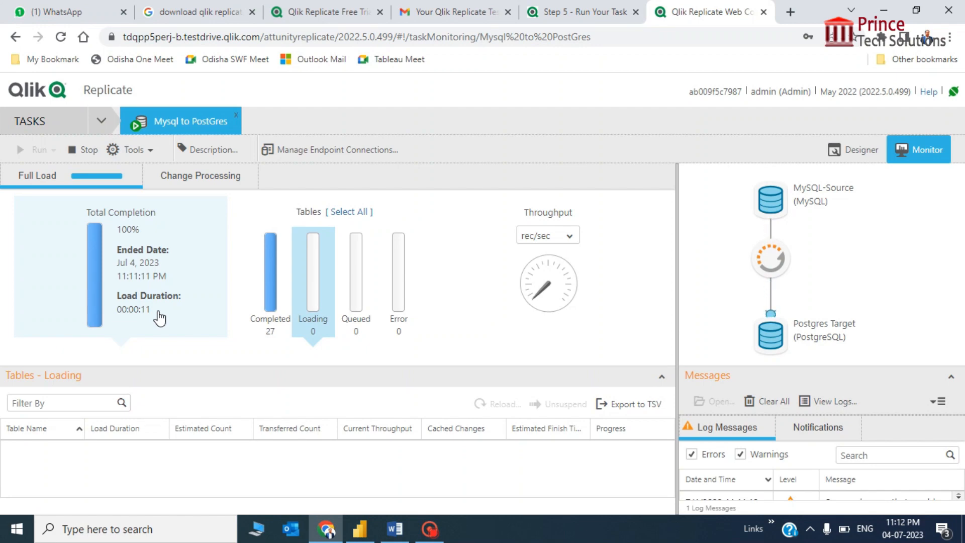
Switch the Monitor view to the Change Processing statistics.
click(219, 180)
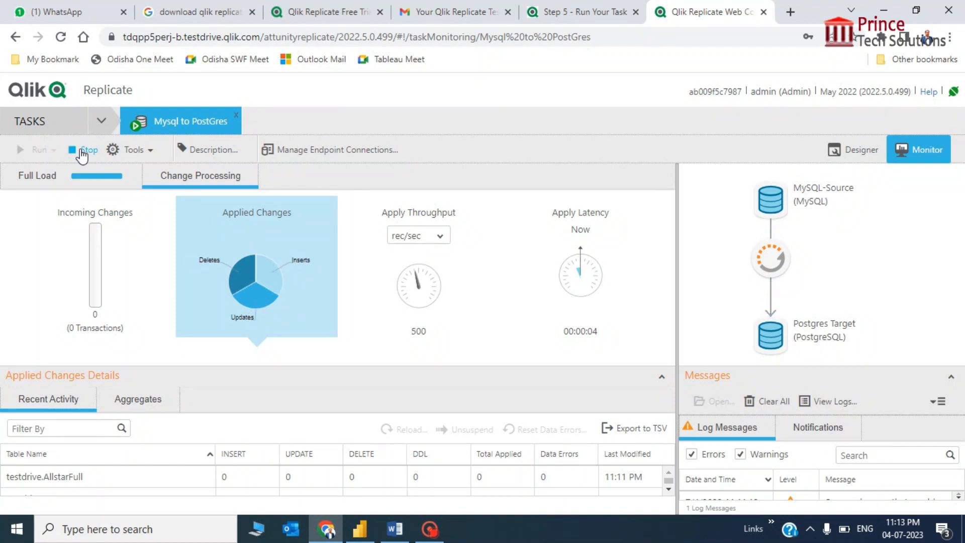
Stop the running MySQL to Postgres Migration task.
click(81, 151)
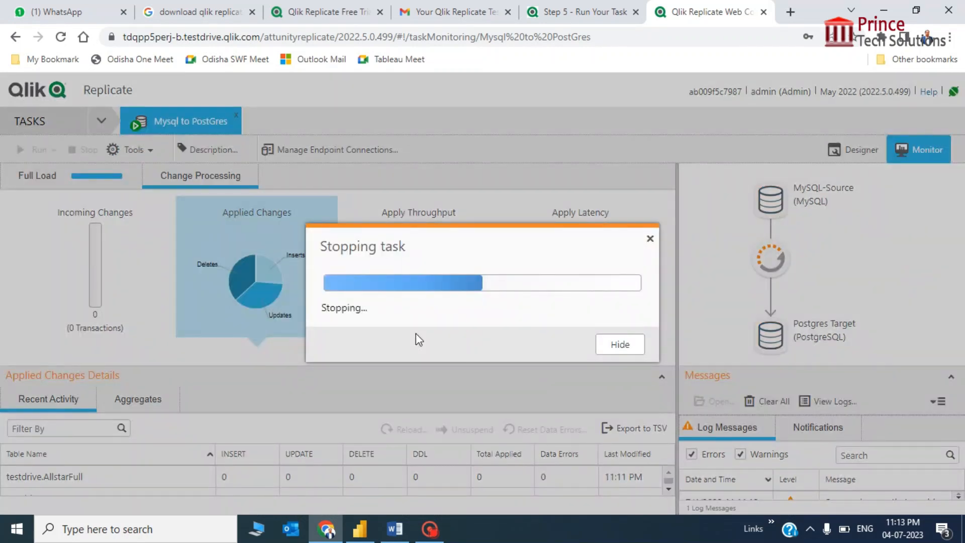